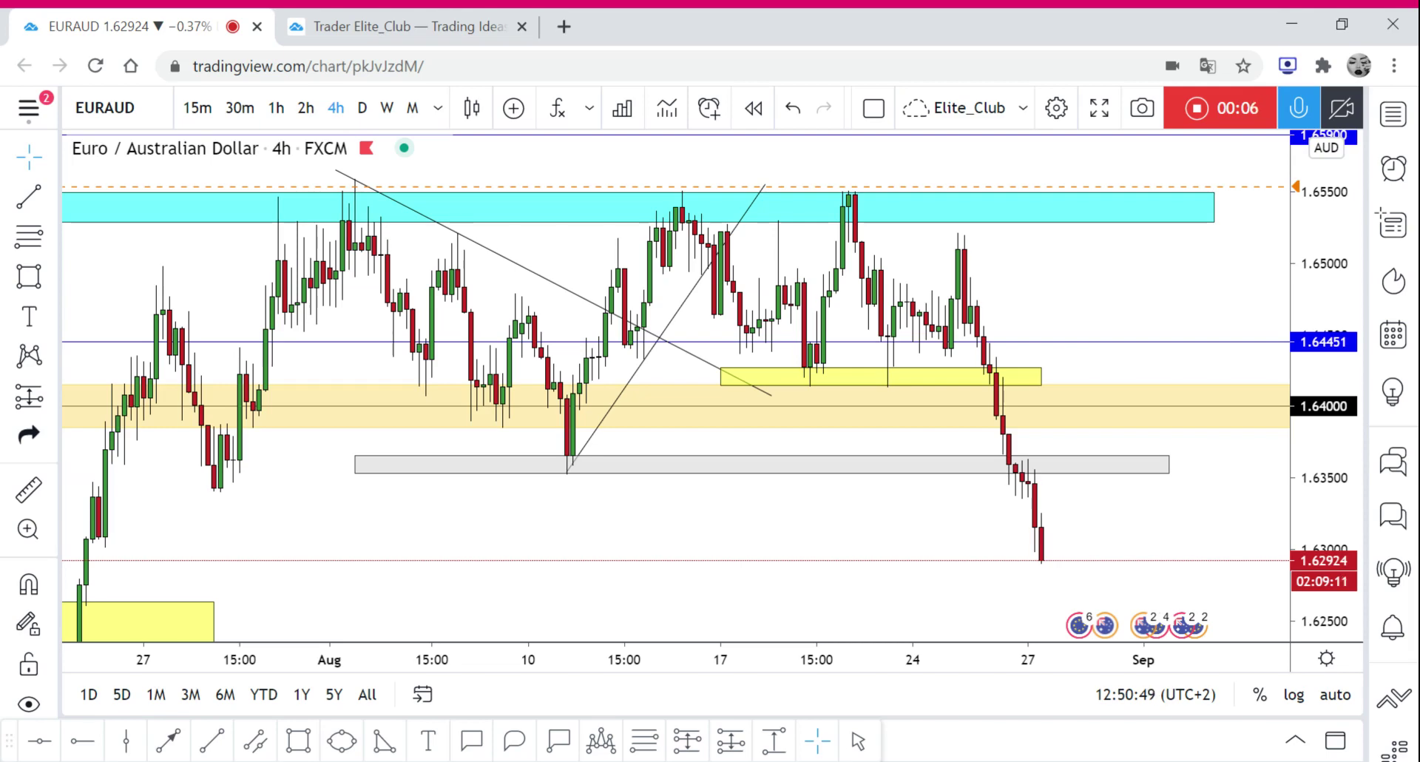
Step: Zoom out and compress the price scale to show price back to July and the 1.61950 and 1.61380 supports
scroll(647, 537, down, 2)
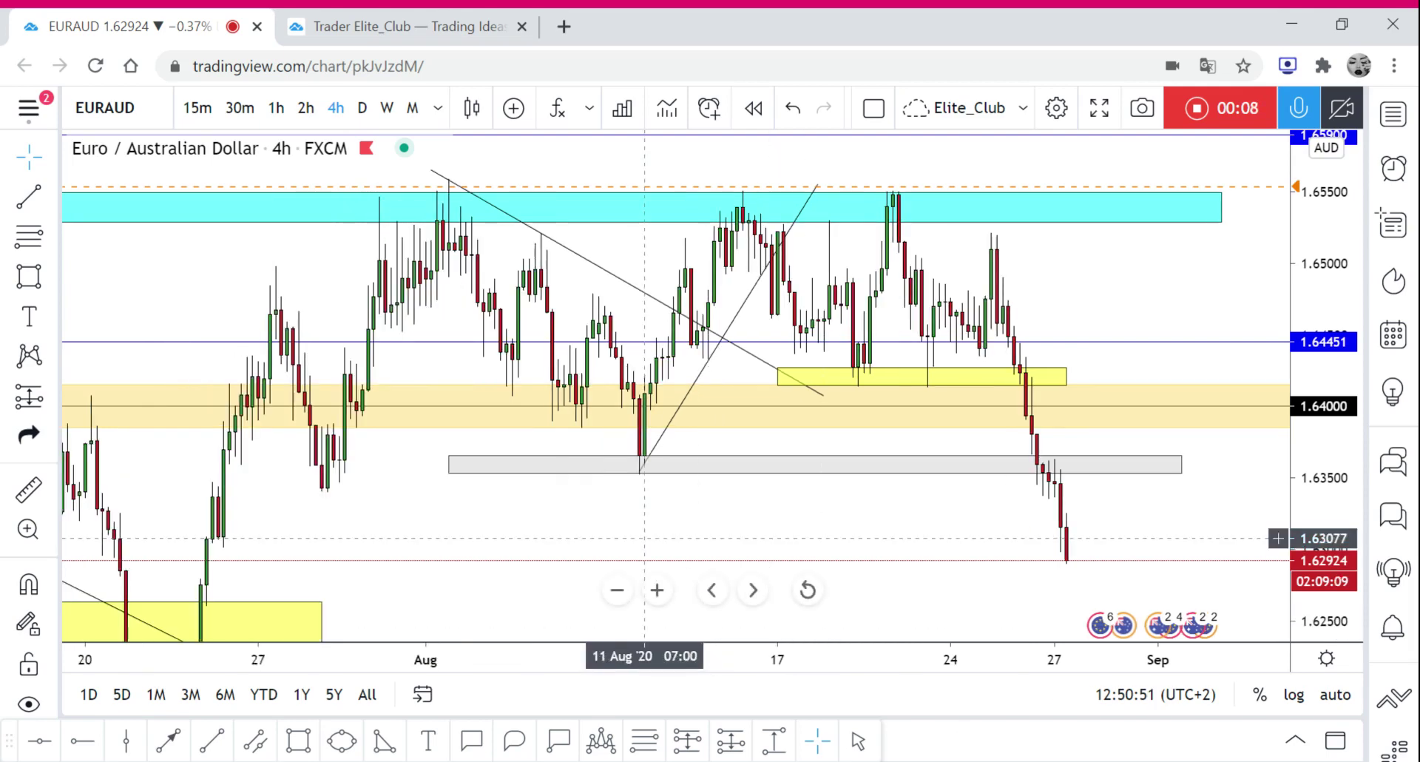
scroll(647, 537, down, 1)
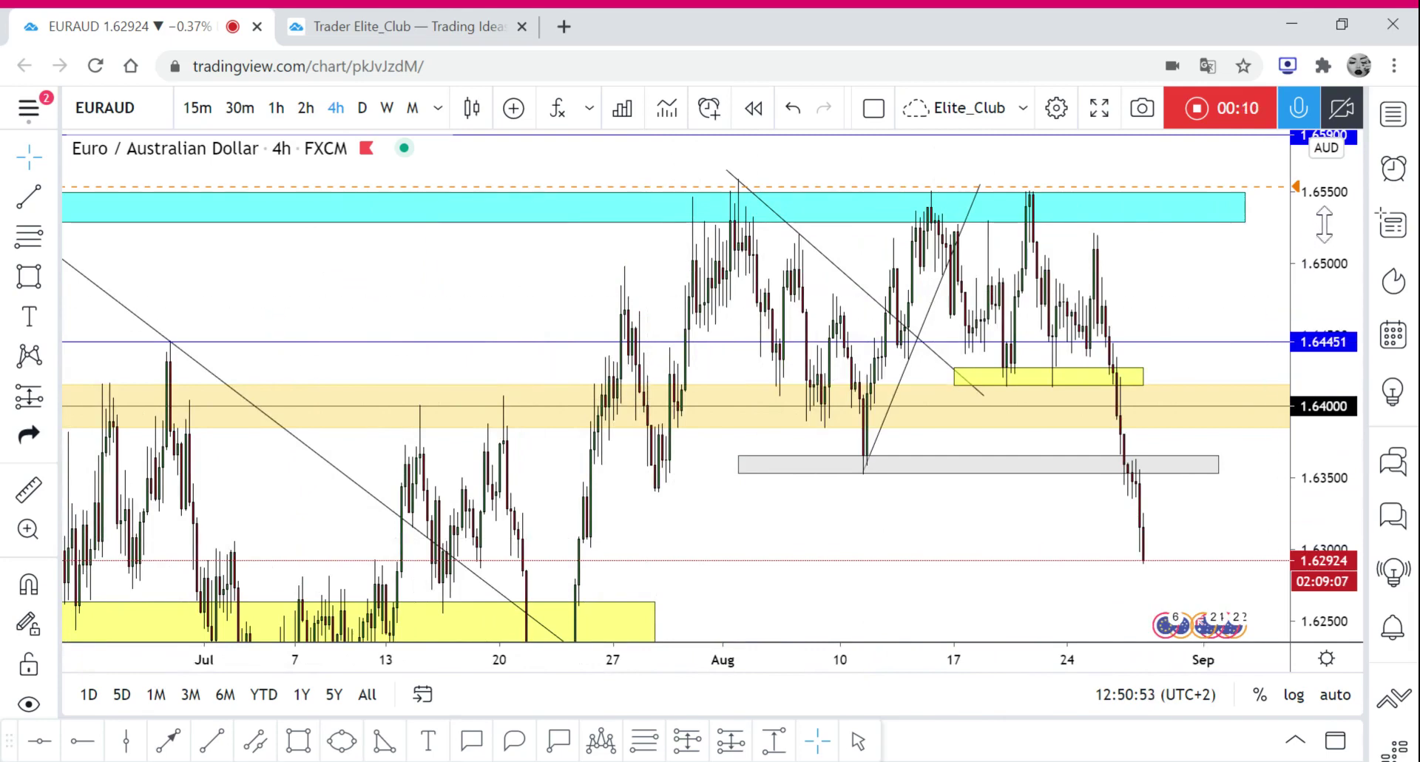
drag(1325, 325, 1326, 401)
scroll(902, 474, down, 2)
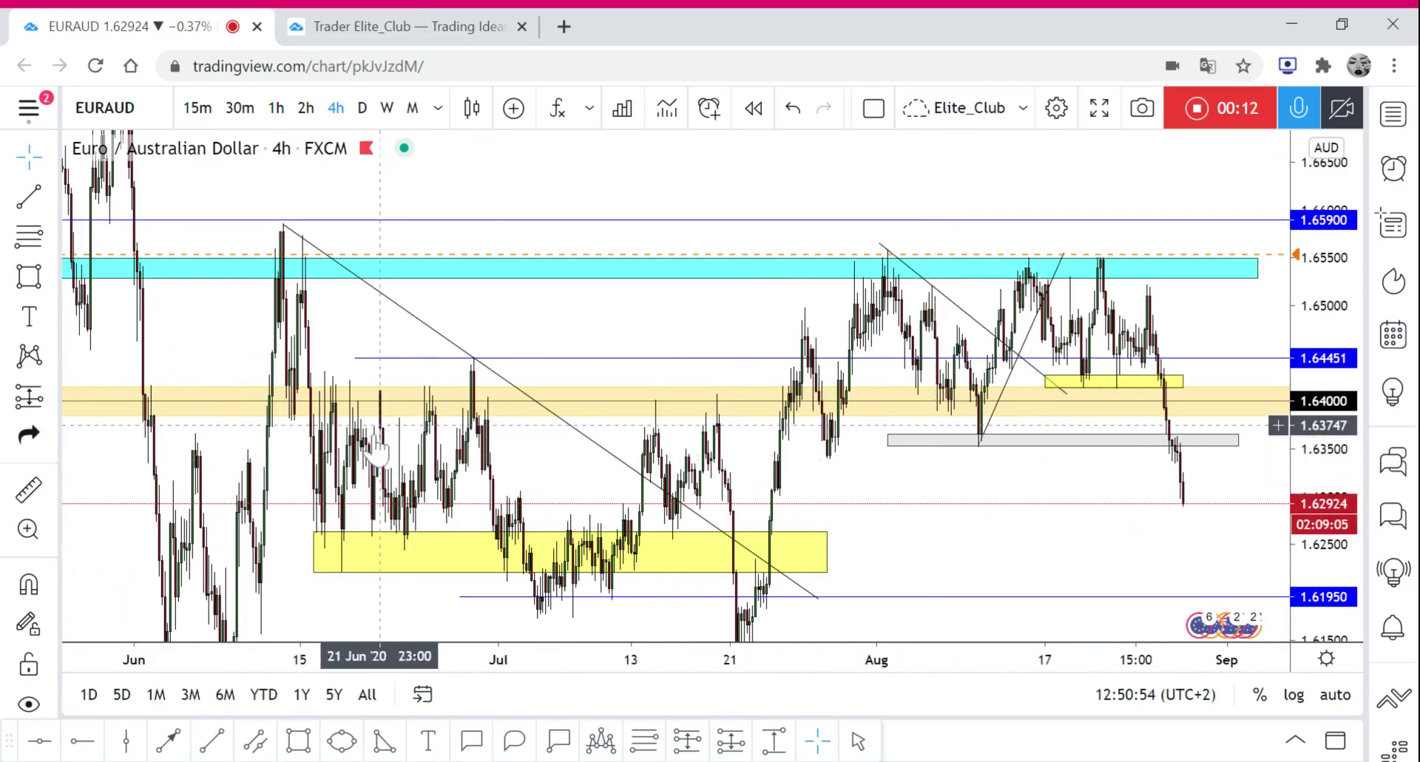
drag(1311, 460, 1311, 497)
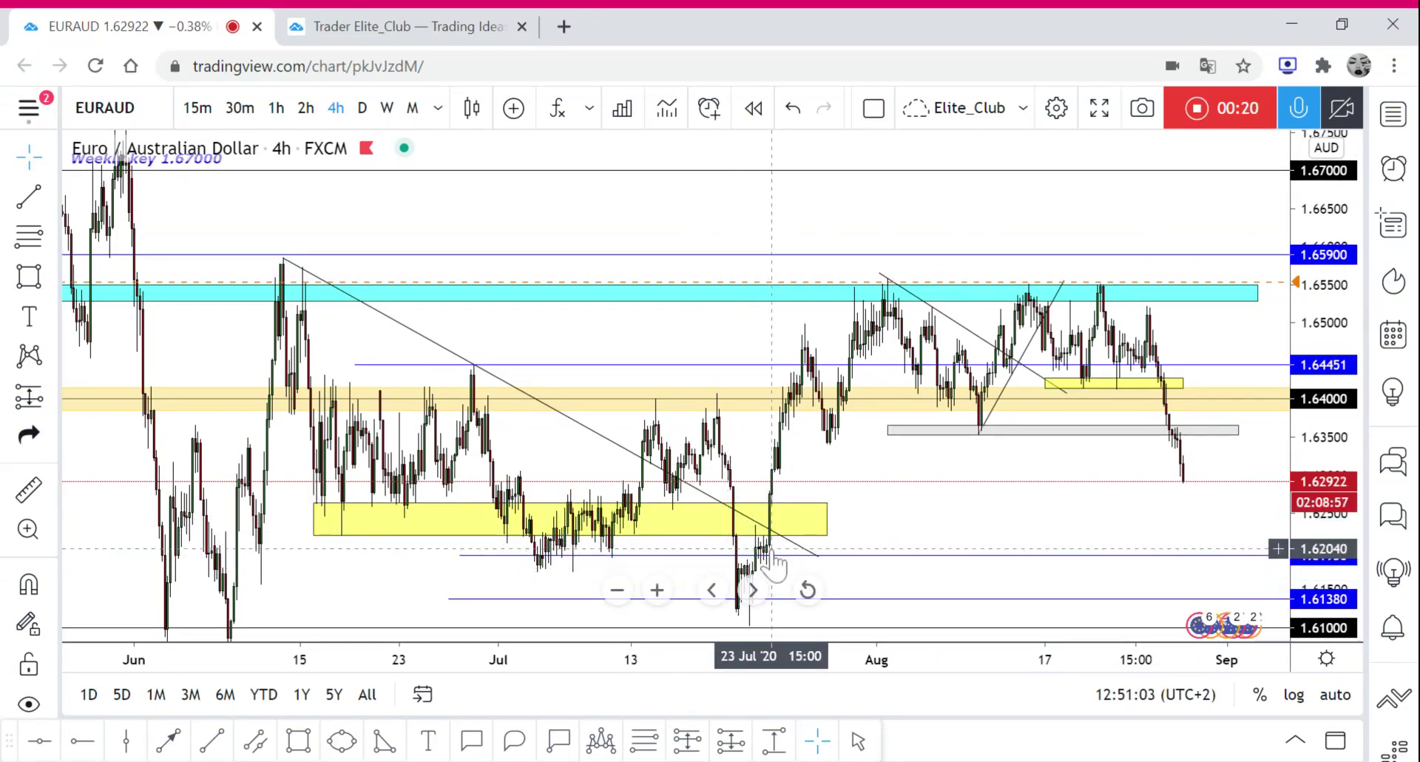
scroll(887, 376, up, 4)
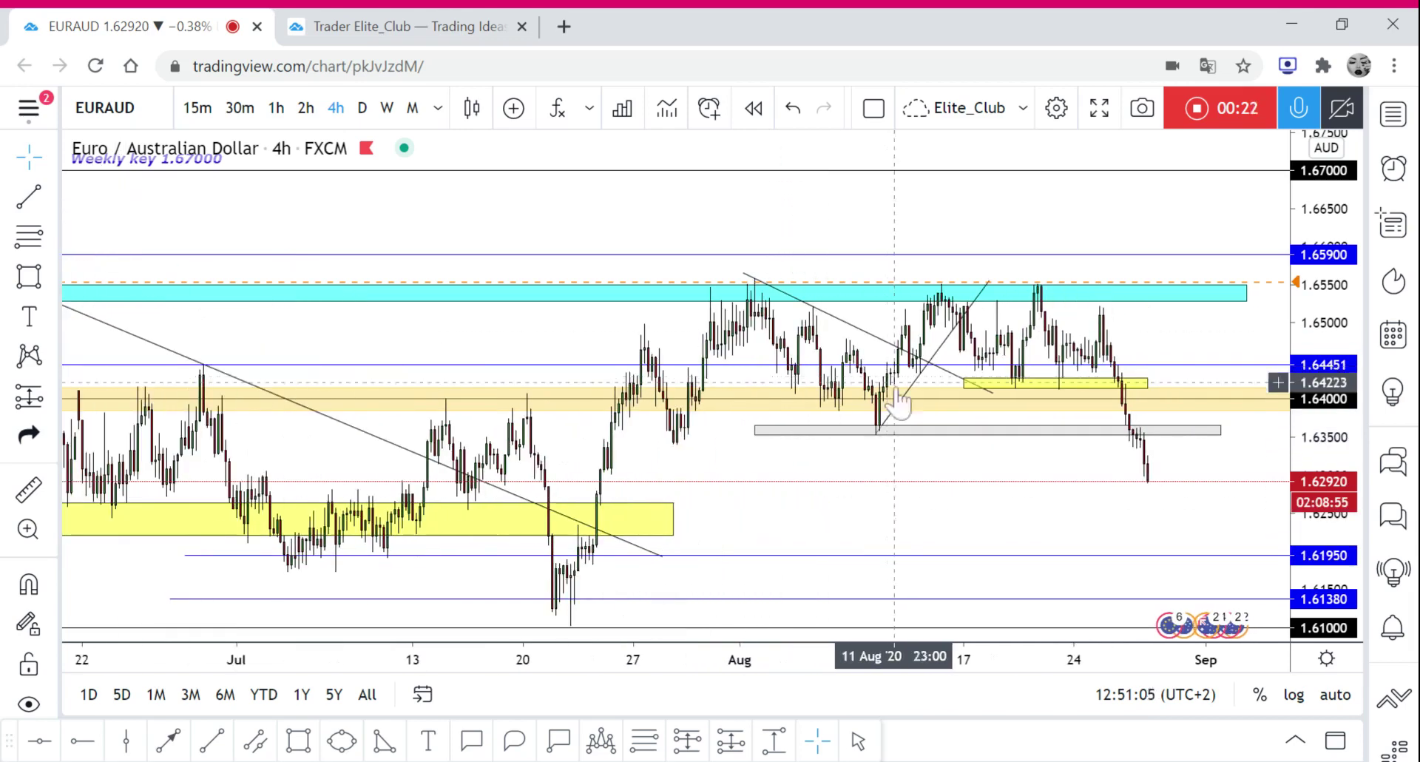
Step: Inspect the grey zone near 1.6365 by selecting and deselecting it
click(747, 462)
click(603, 239)
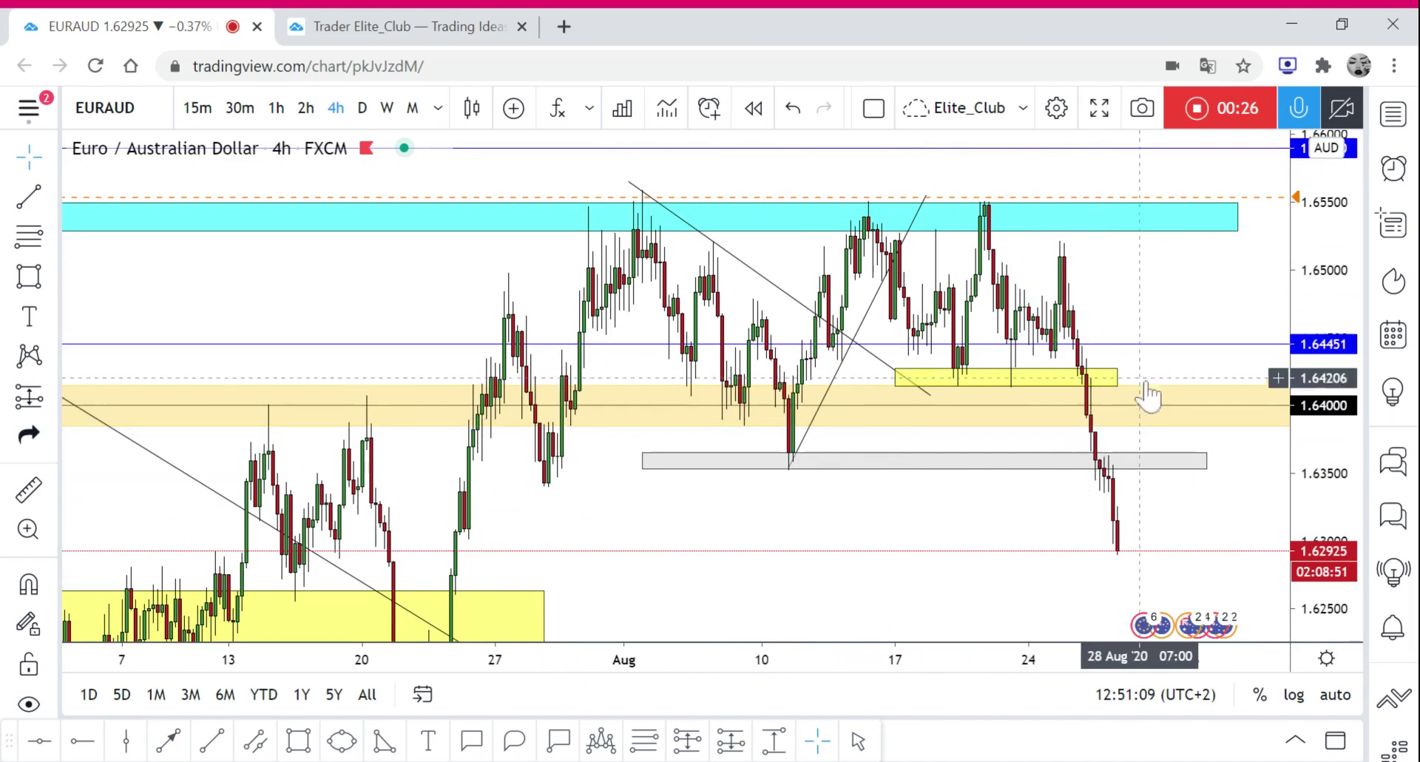
scroll(935, 318, up, 1)
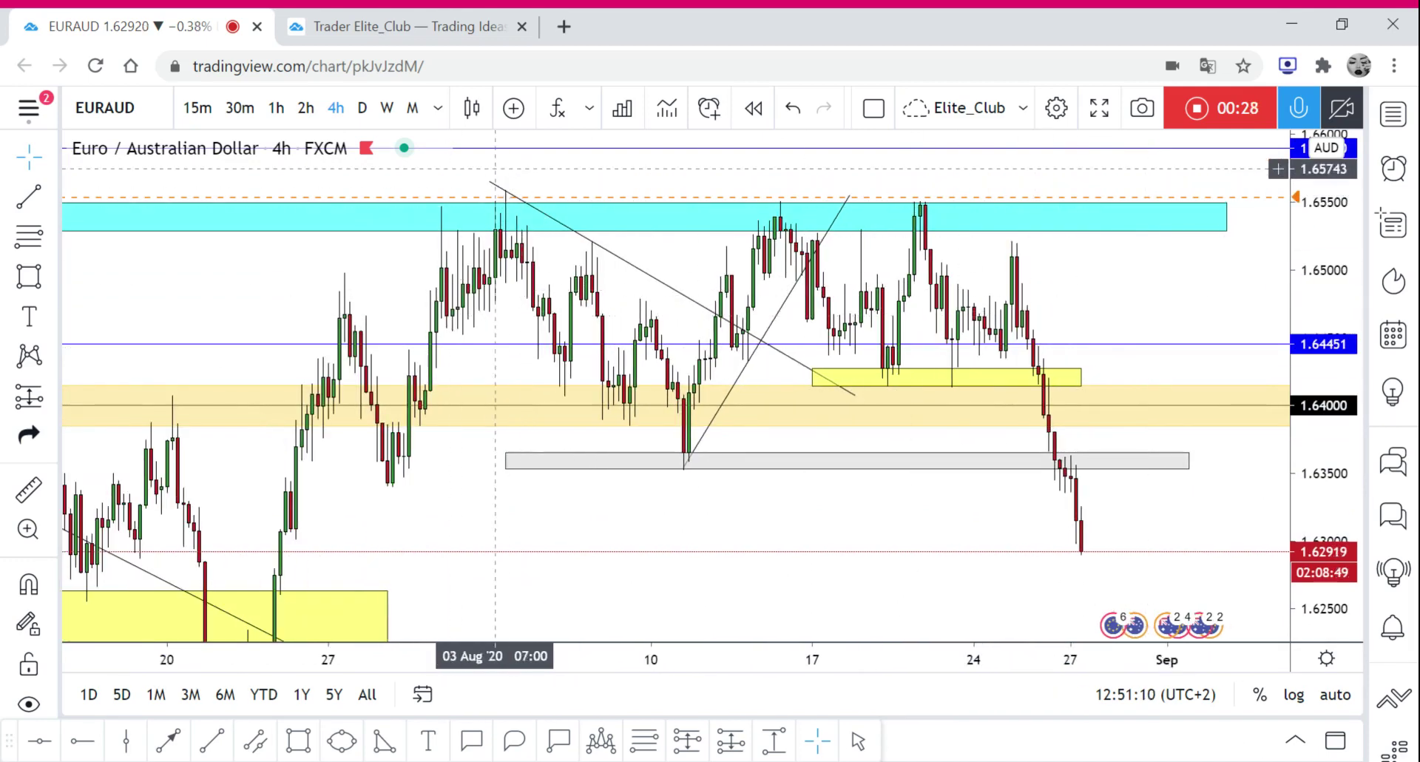
click(698, 458)
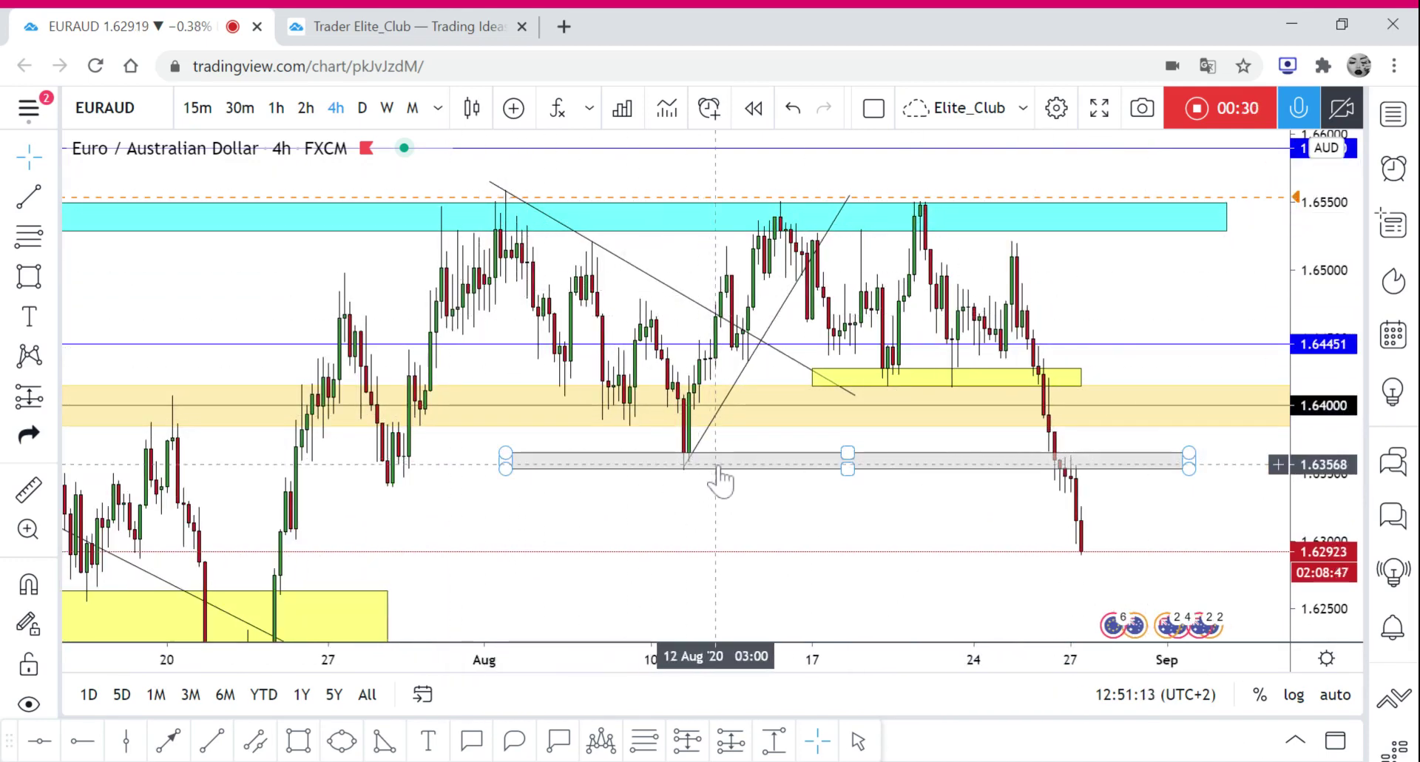
scroll(946, 473, up, 1)
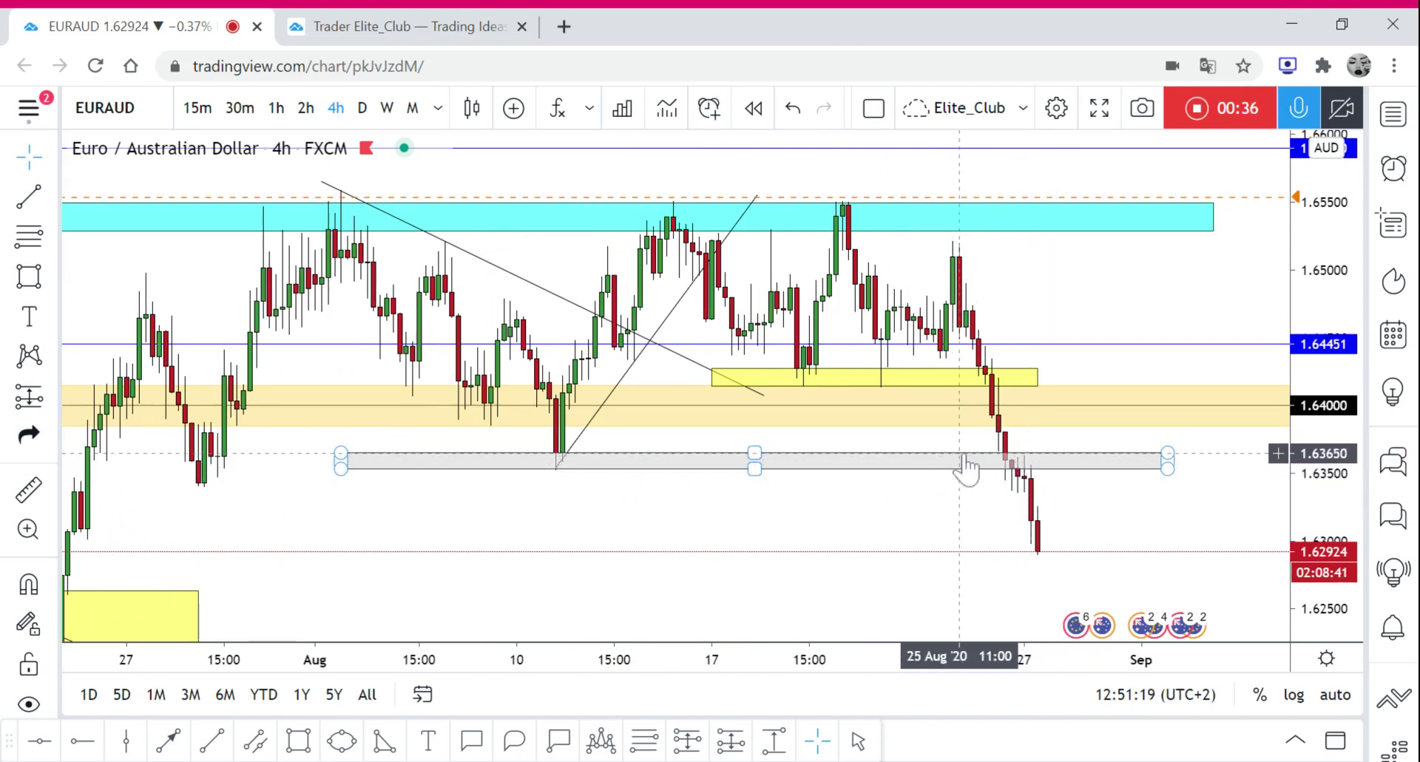
Step: Zoom back into the recent August candles and pan to leave empty space after the latest bar
scroll(965, 468, down, 5)
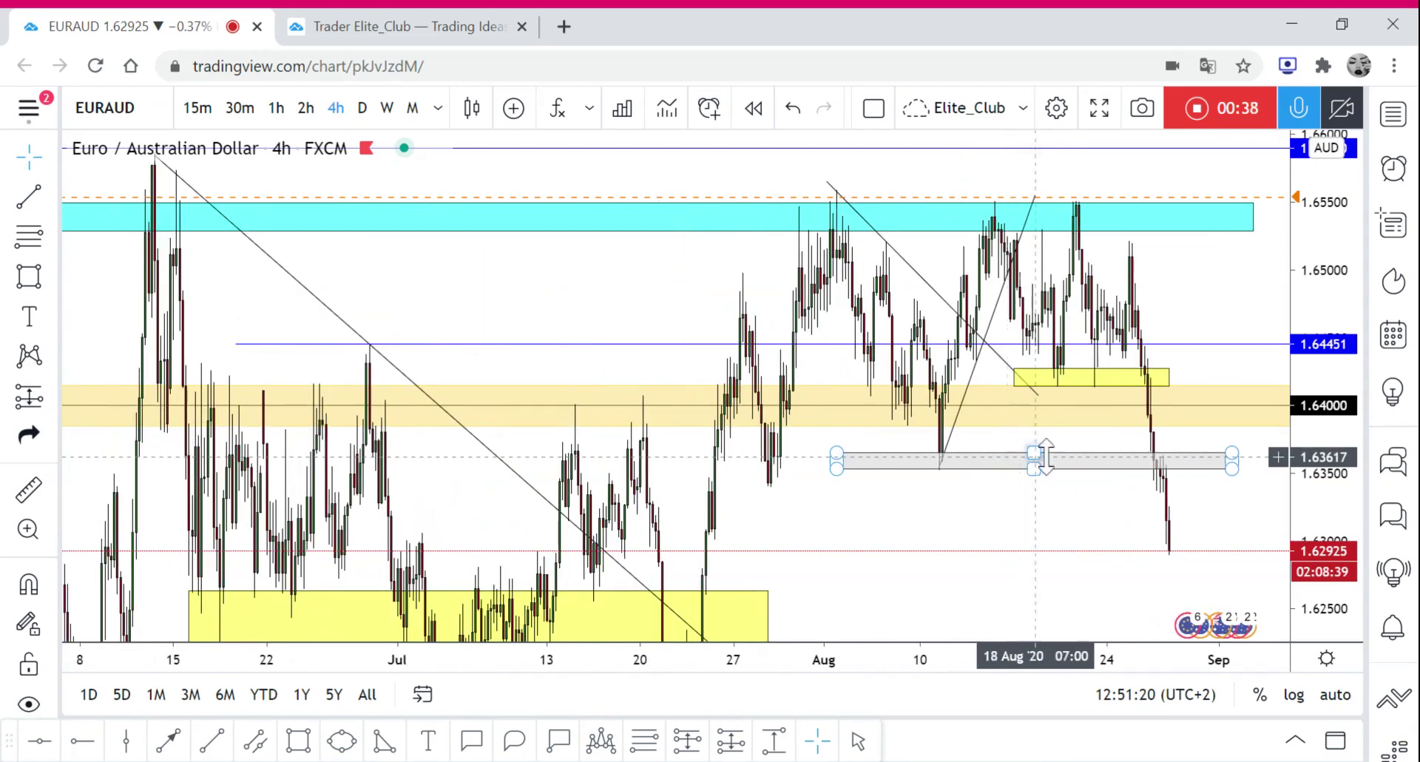
scroll(1172, 469, down, 1)
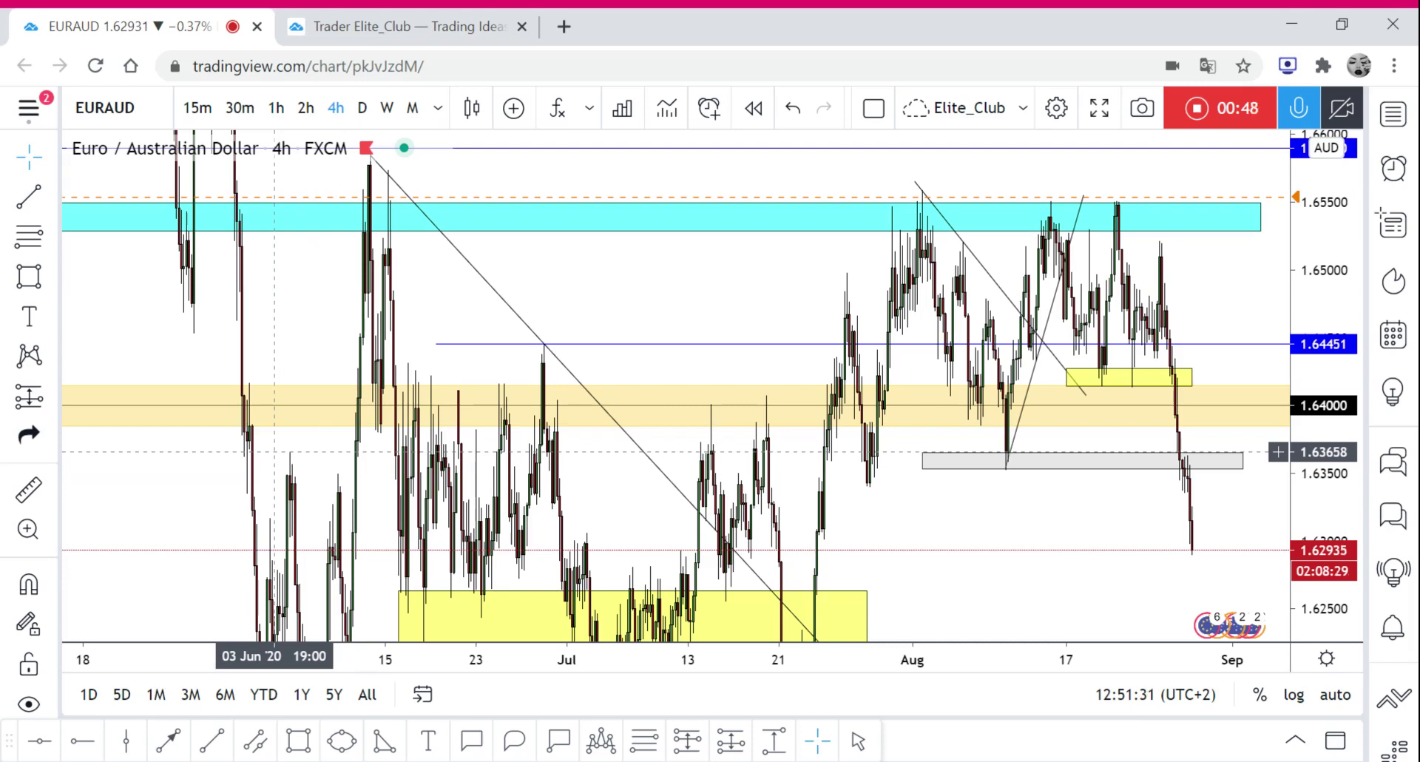
scroll(275, 451, up, 2)
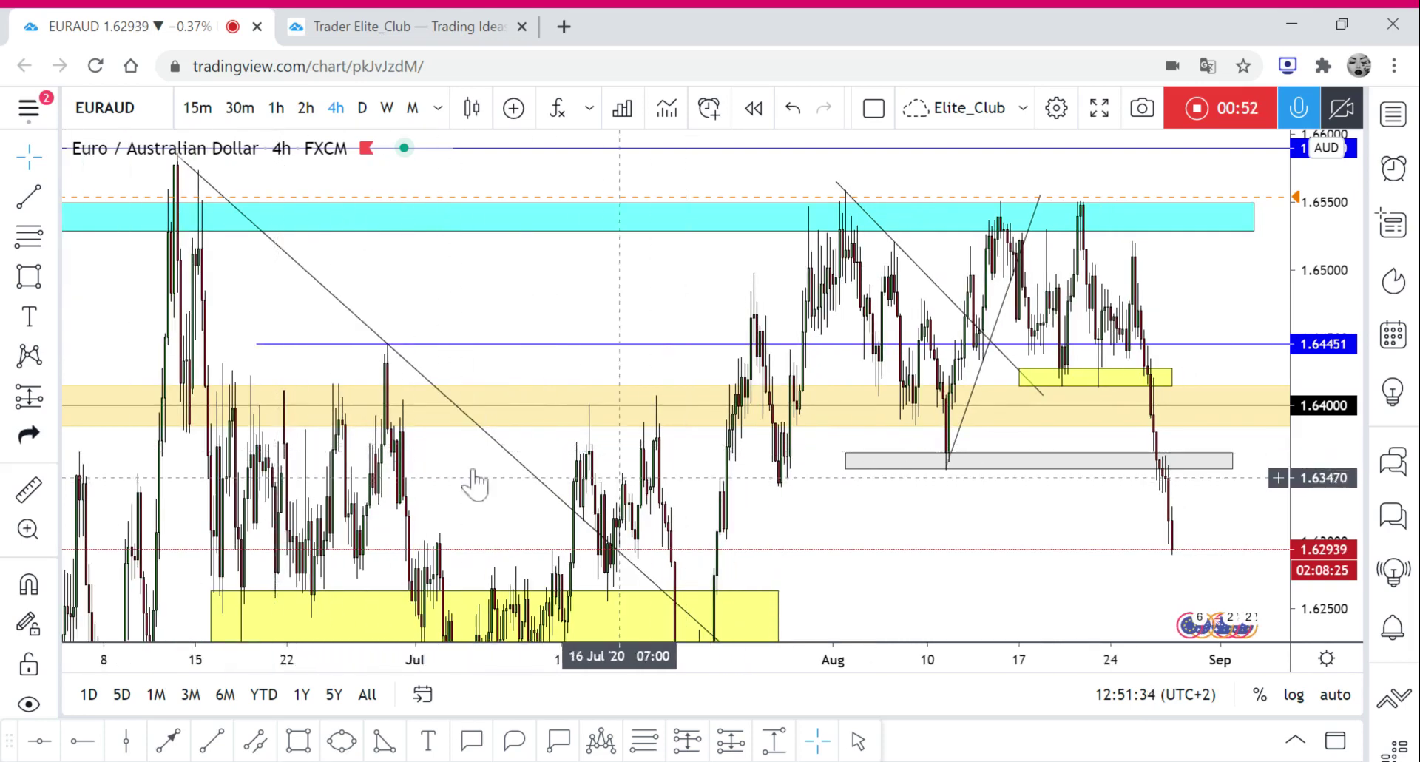
scroll(702, 497, up, 4)
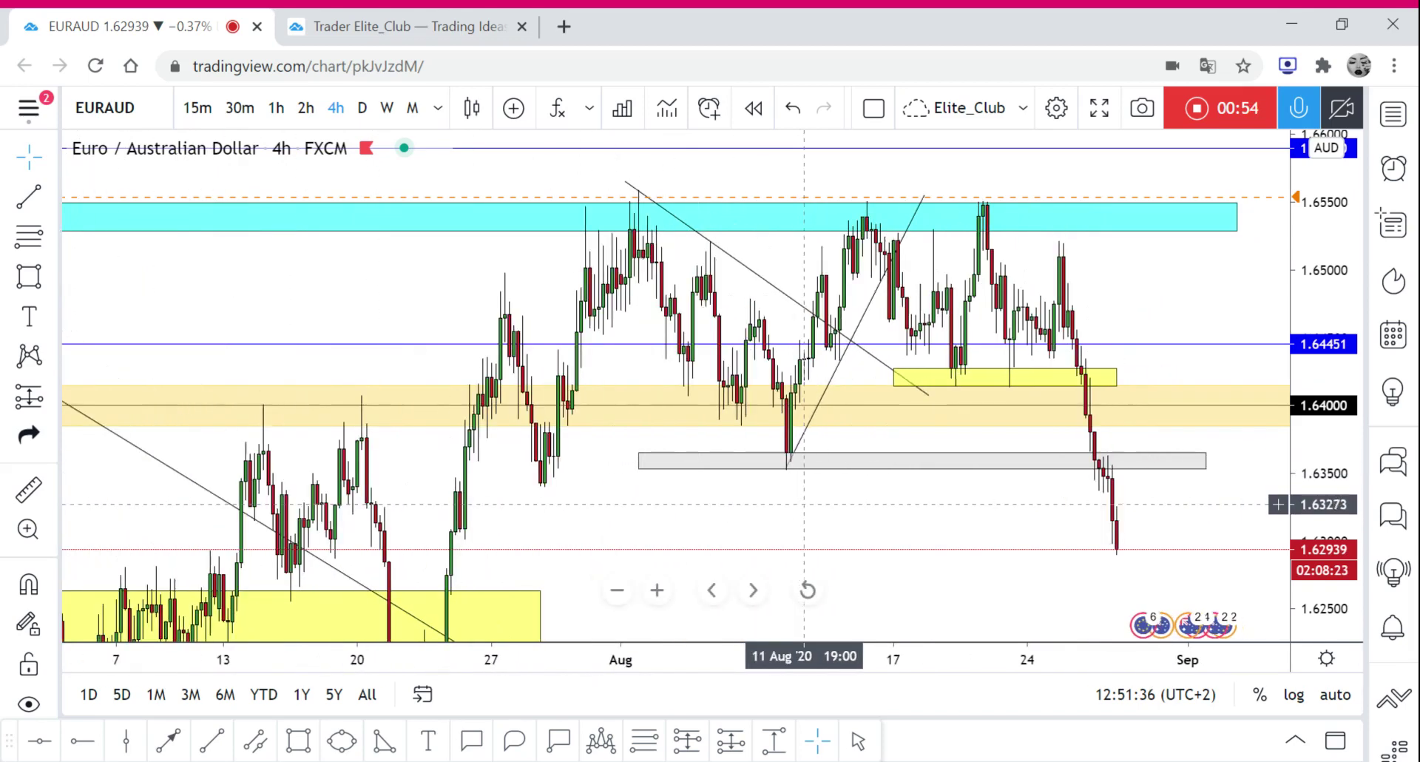
drag(891, 498, 704, 488)
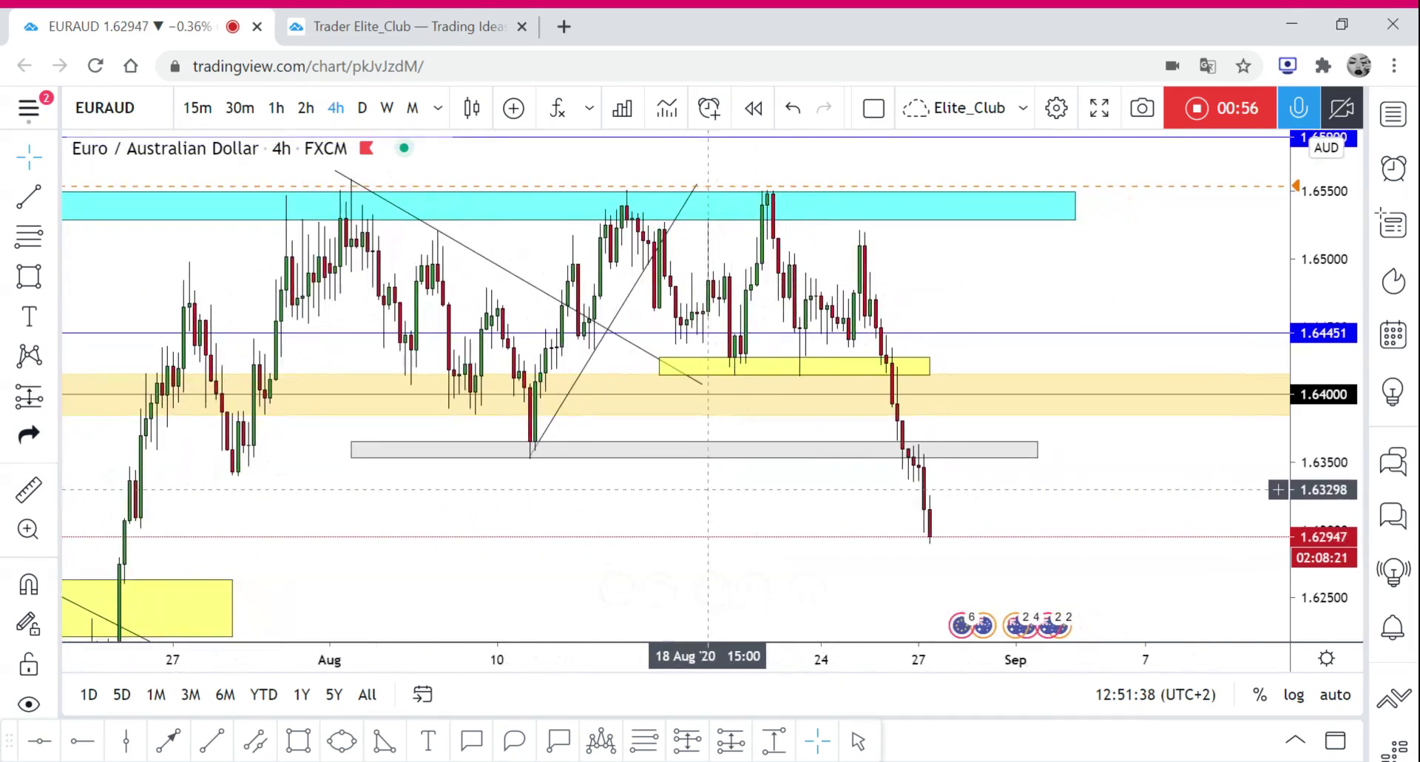
click(548, 455)
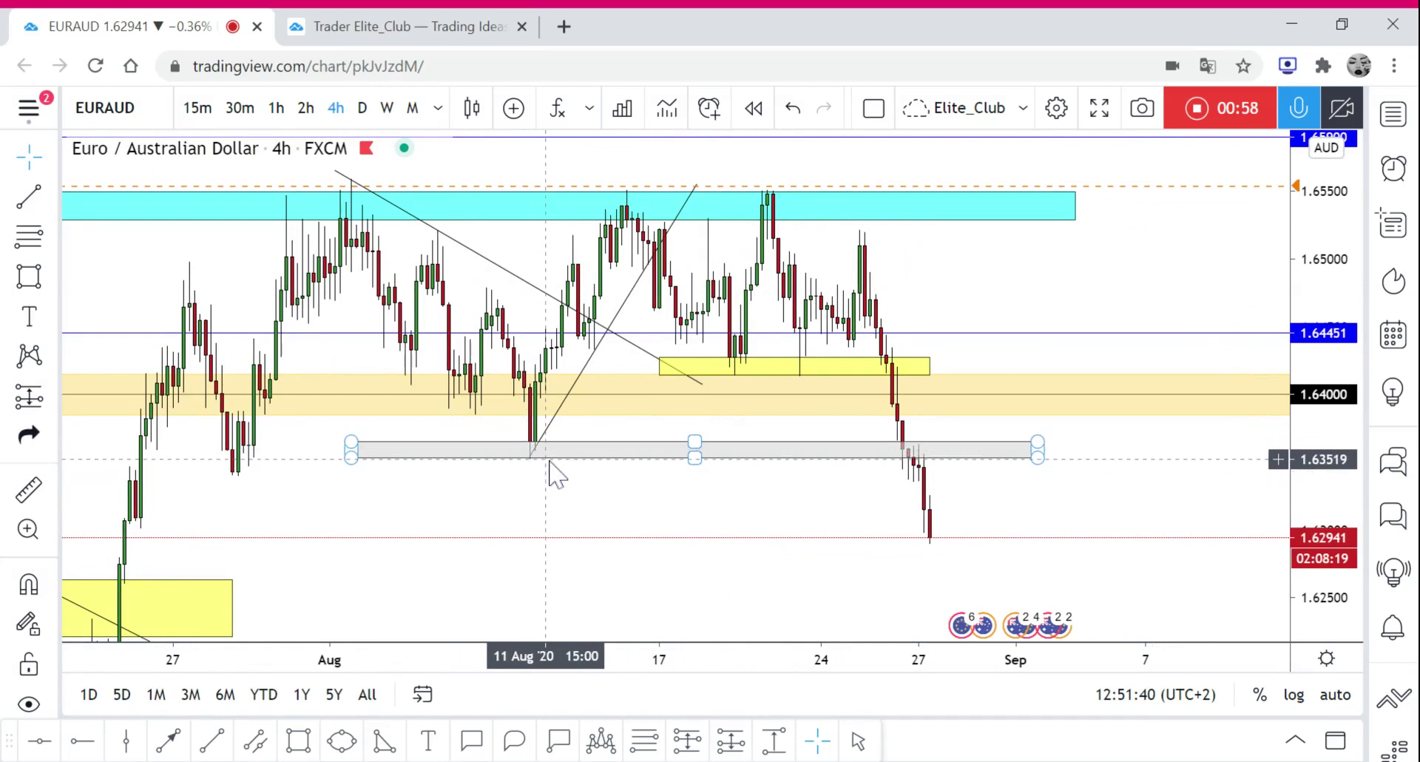
click(863, 473)
mouse_move(1008, 473)
mouse_down()
mouse_move(905, 477)
mouse_move(993, 477)
mouse_up()
Step: Draw a red arrow from the latest candle's low up to the grey zone near 1.6365
scroll(908, 488, up, 2)
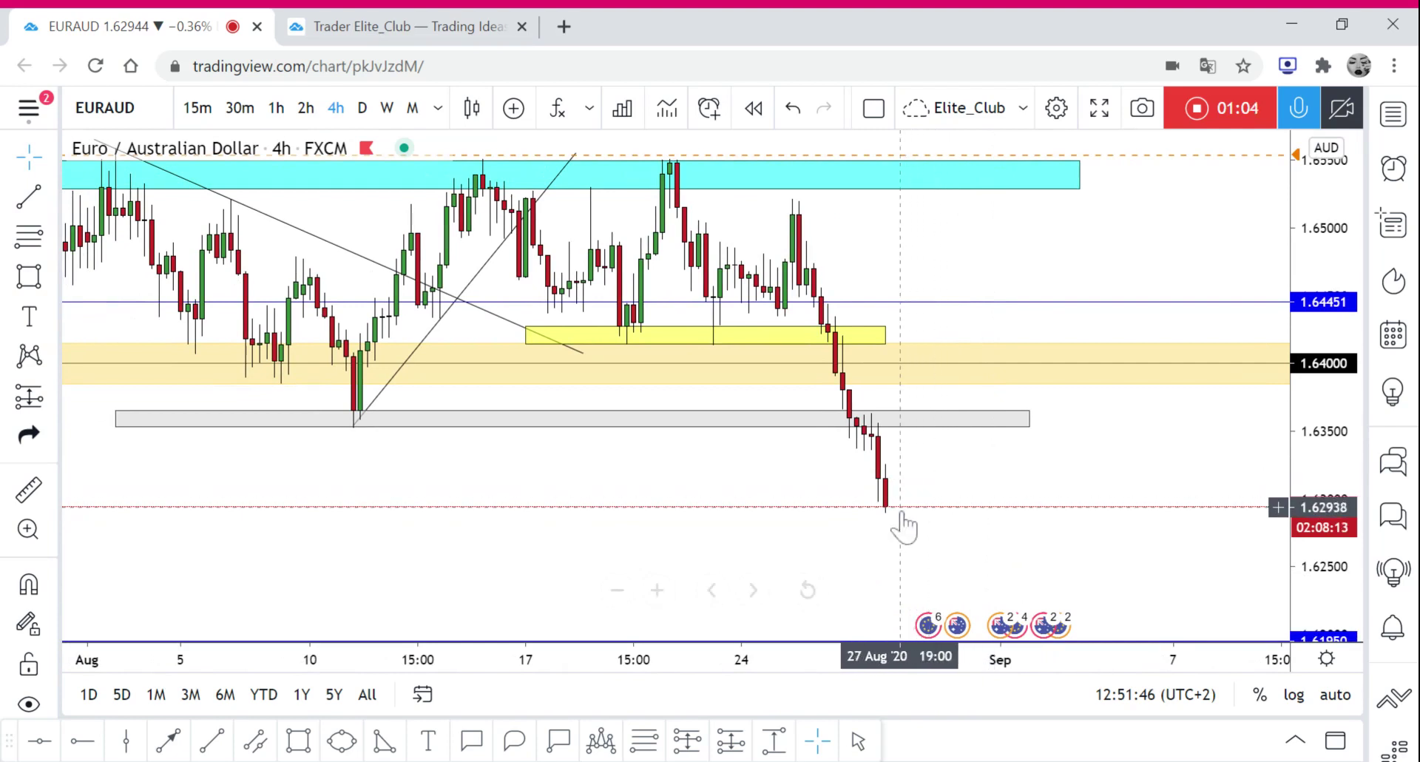
click(168, 740)
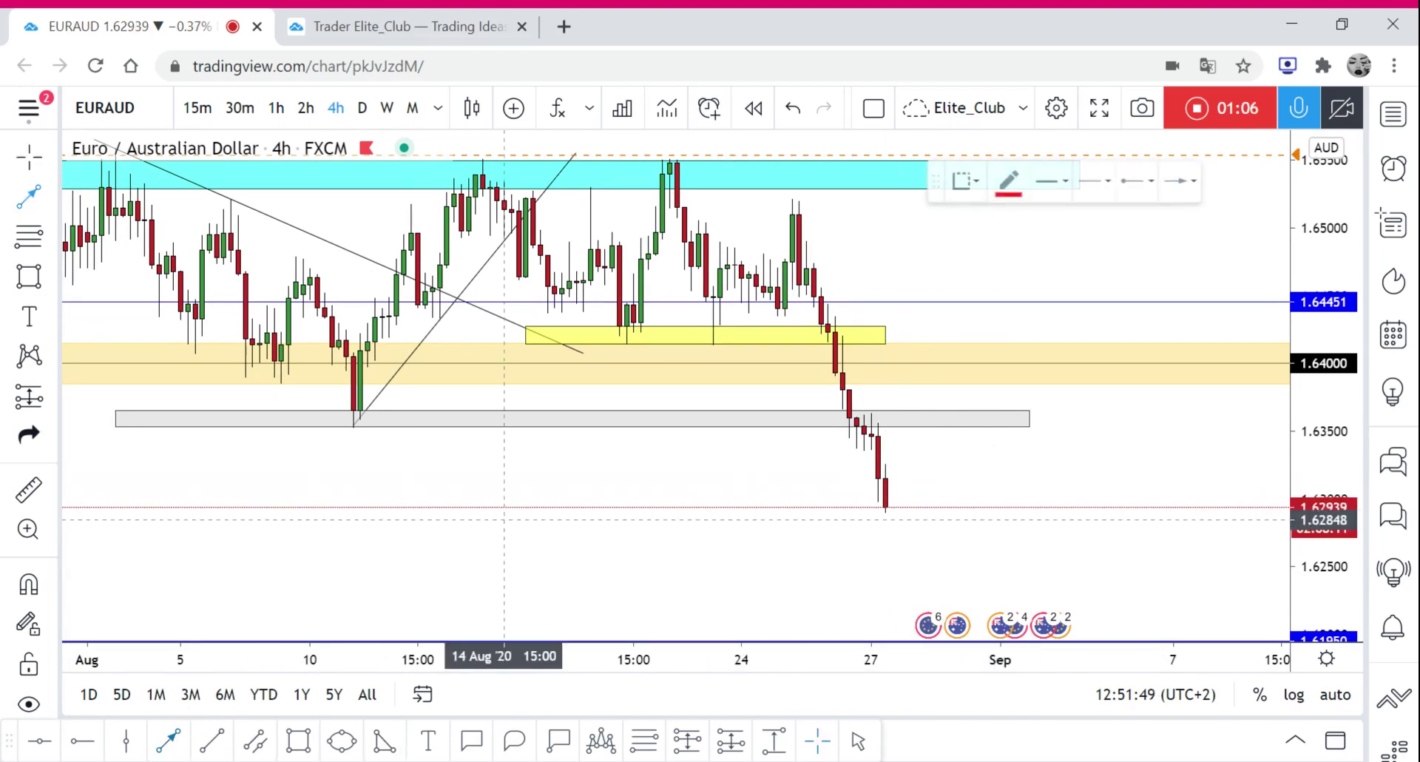
click(886, 508)
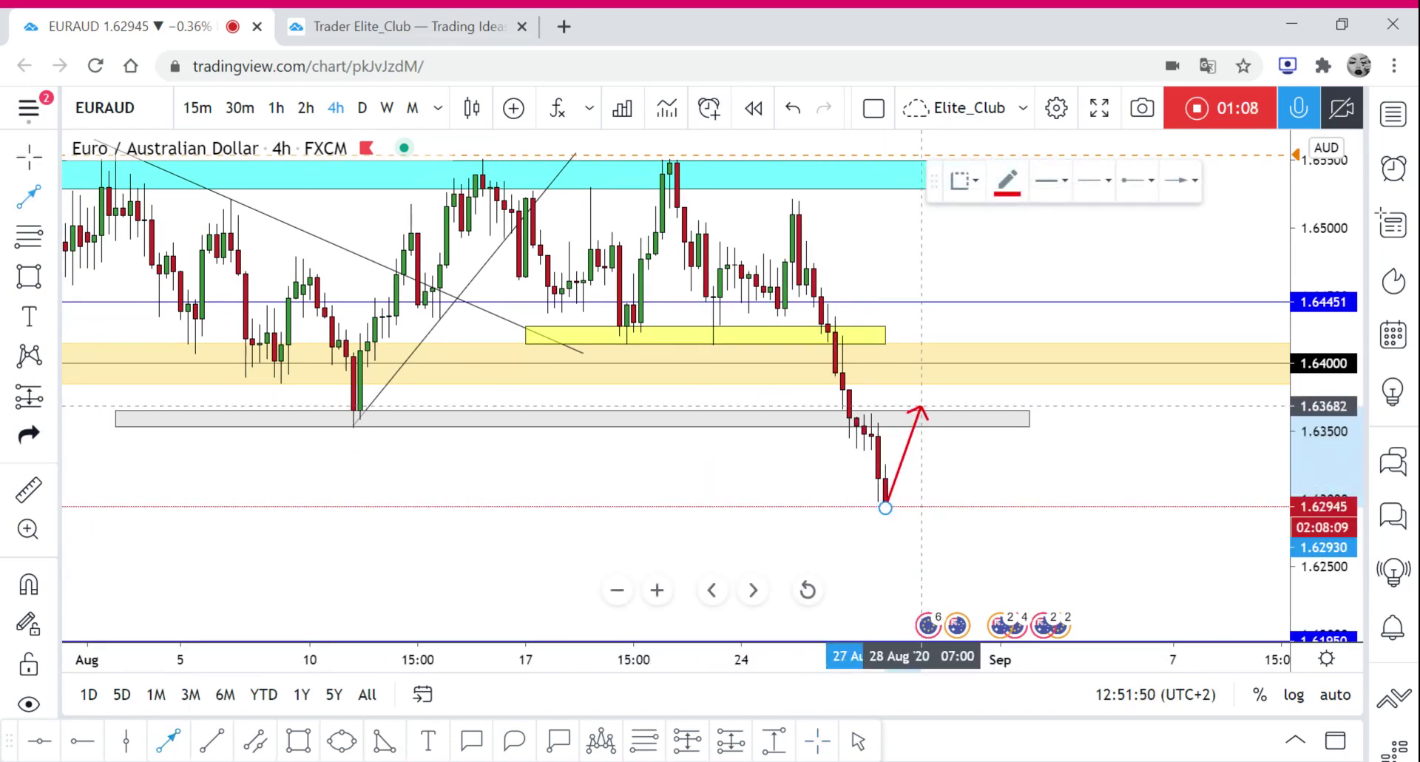
click(936, 411)
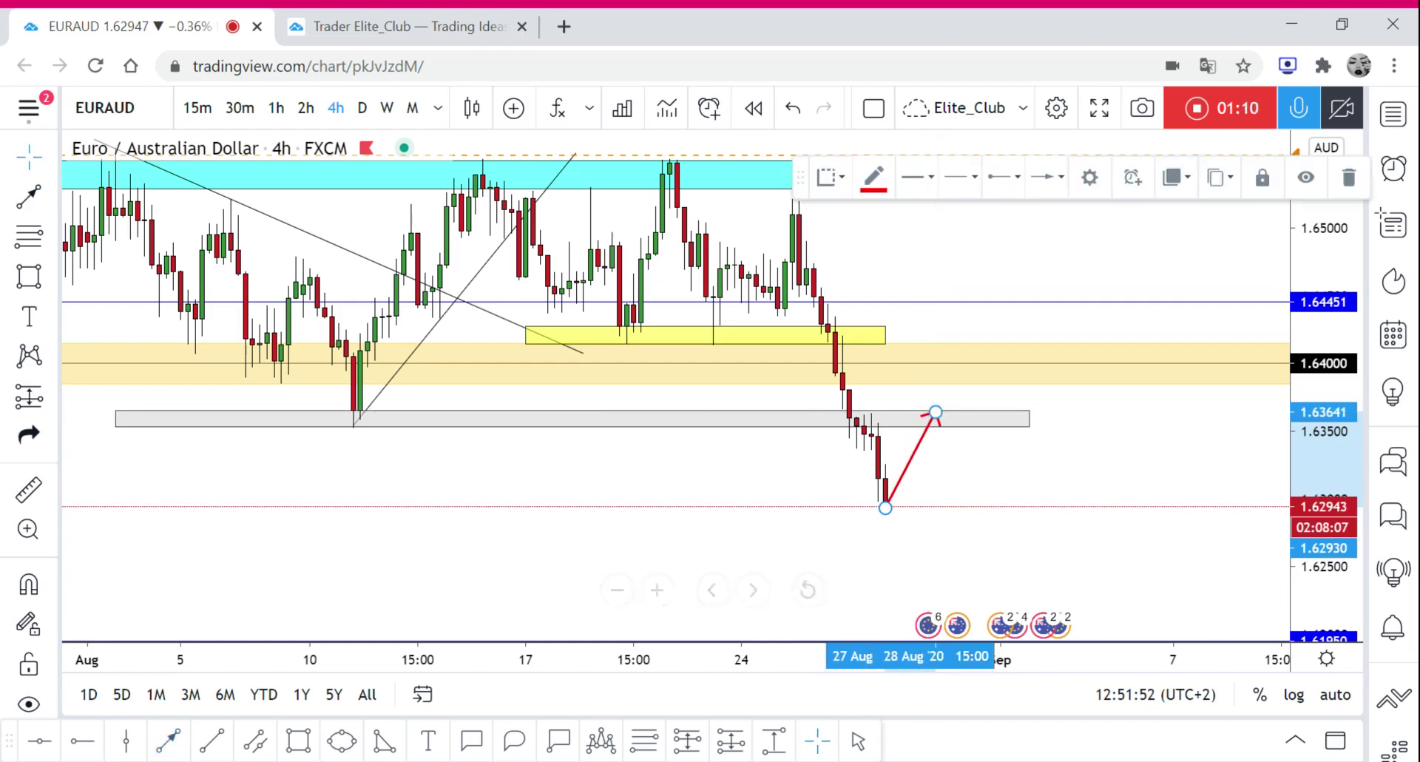
Step: Draw an arrow up to the 1.6400 zone and another from its tip down toward support
click(175, 746)
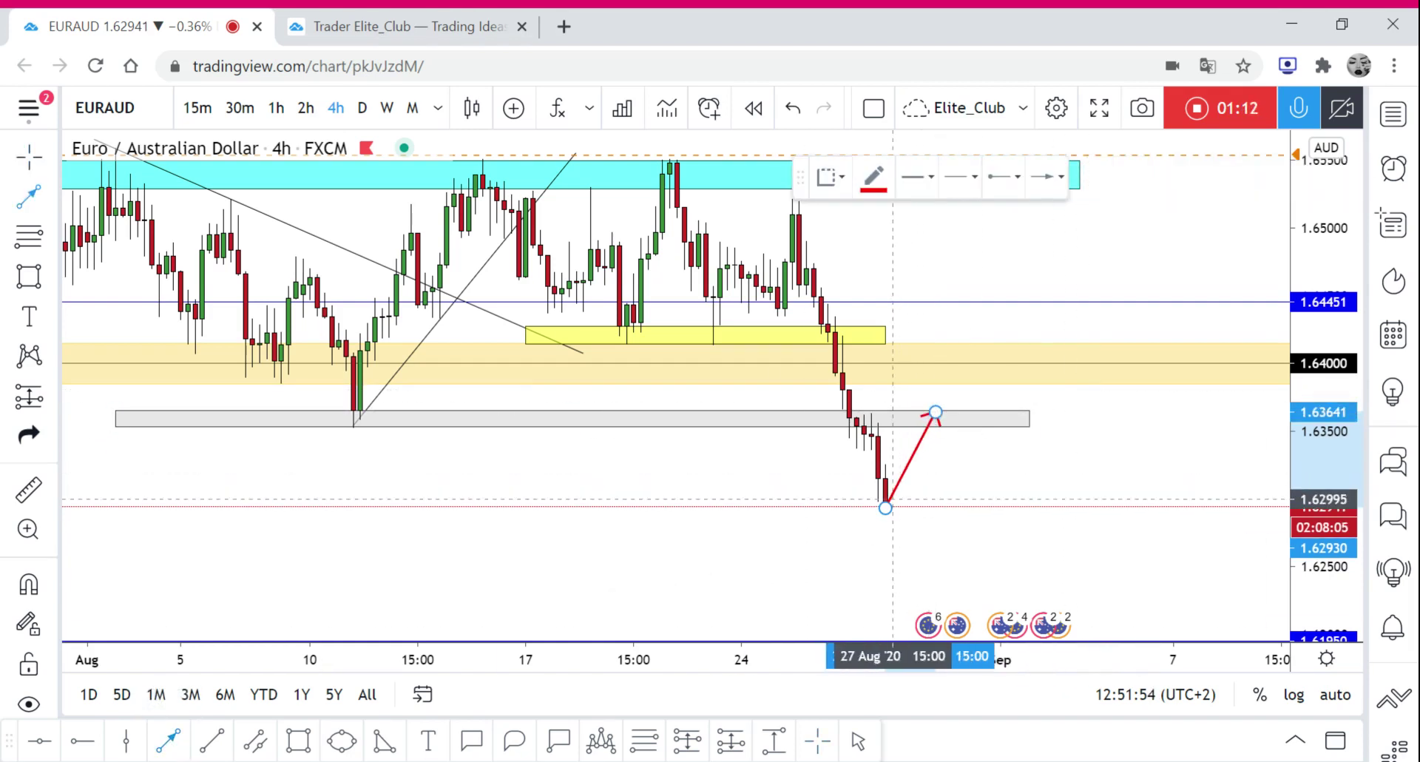
click(888, 517)
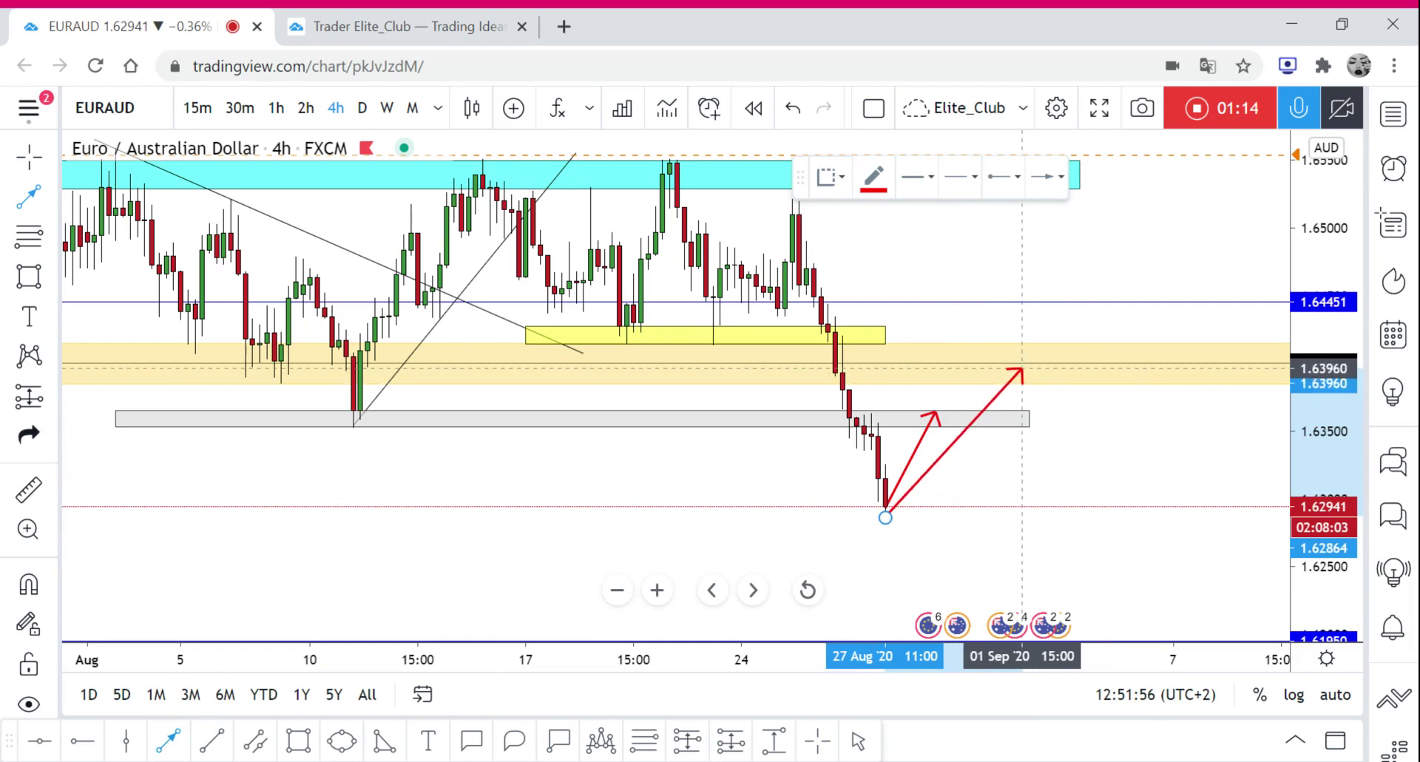
click(1023, 367)
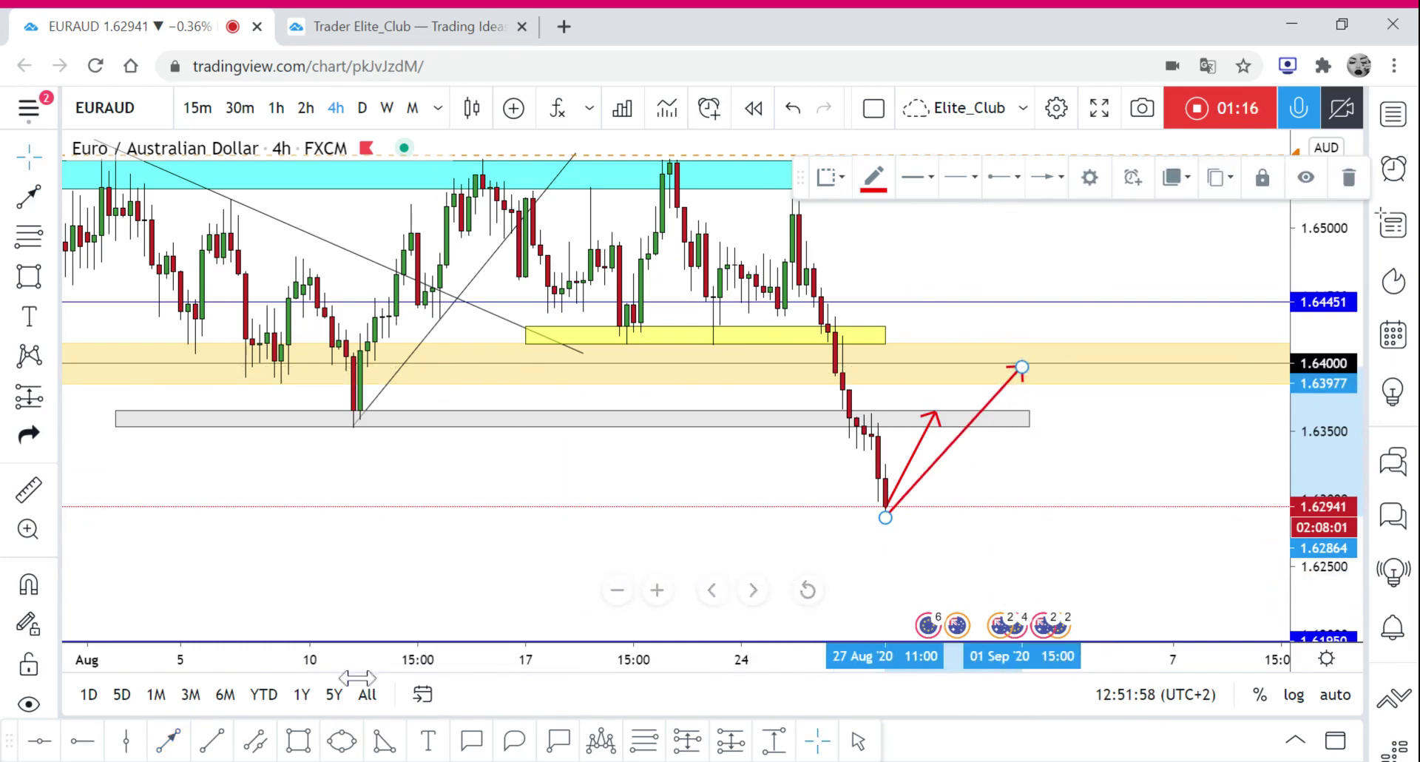
click(170, 740)
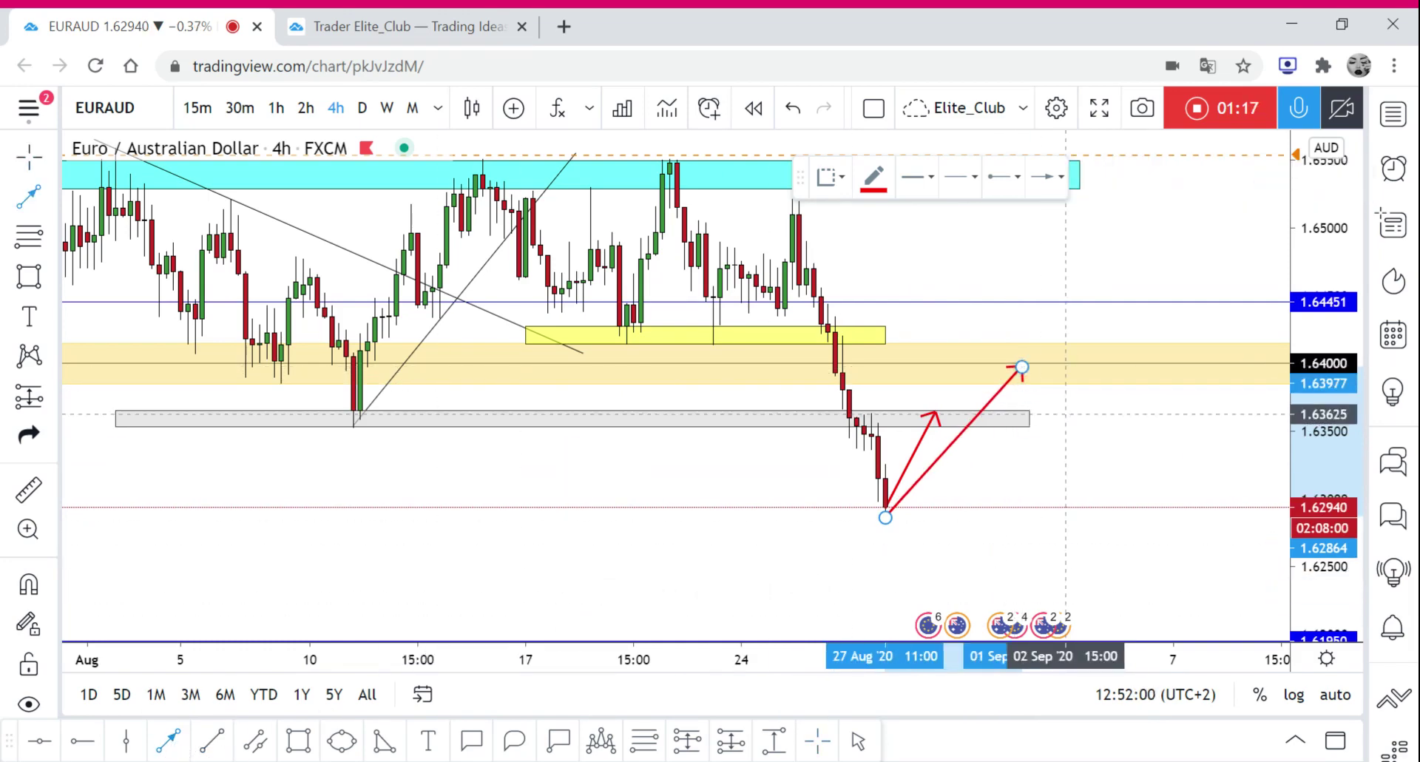
click(1015, 360)
click(1201, 629)
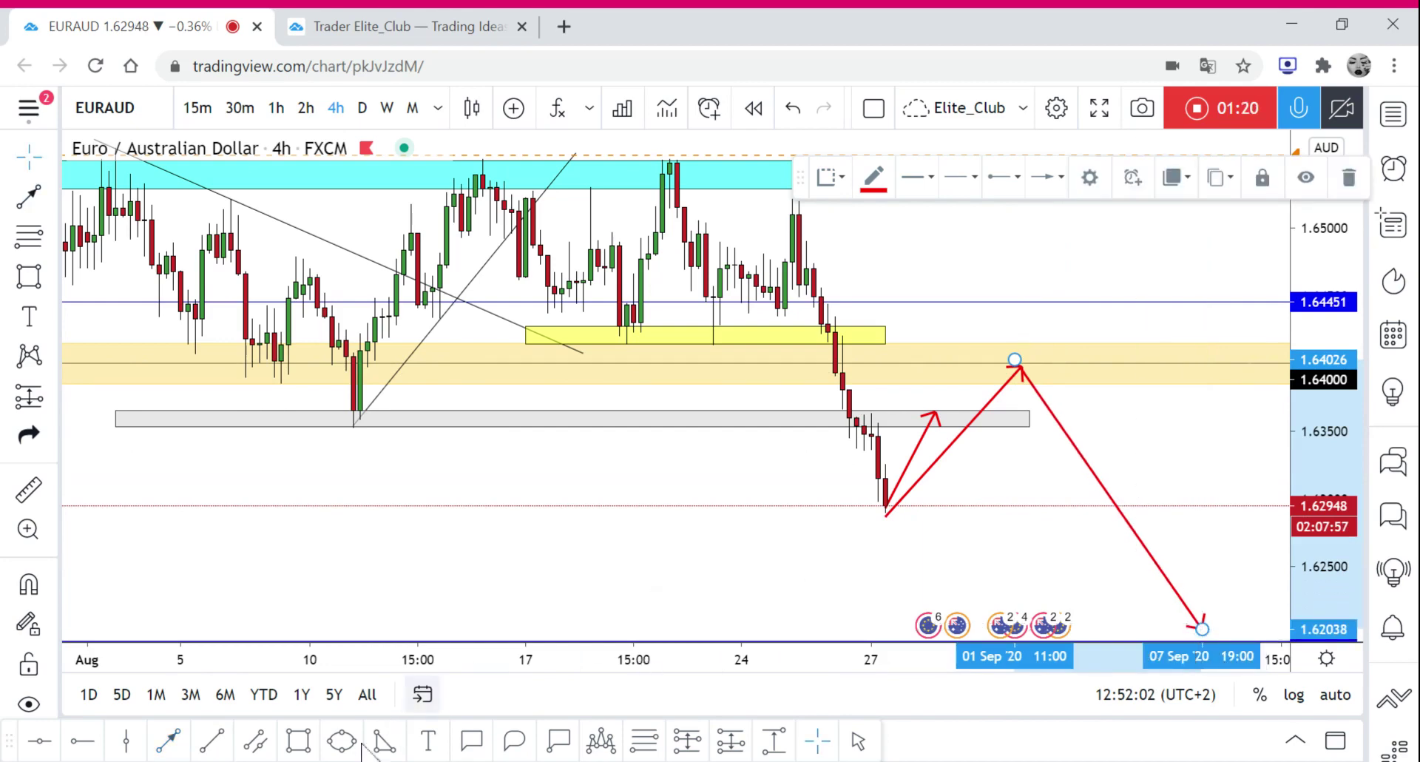
Step: Draw a new red arrow from the grey retest zone down to about 1.6203
click(935, 417)
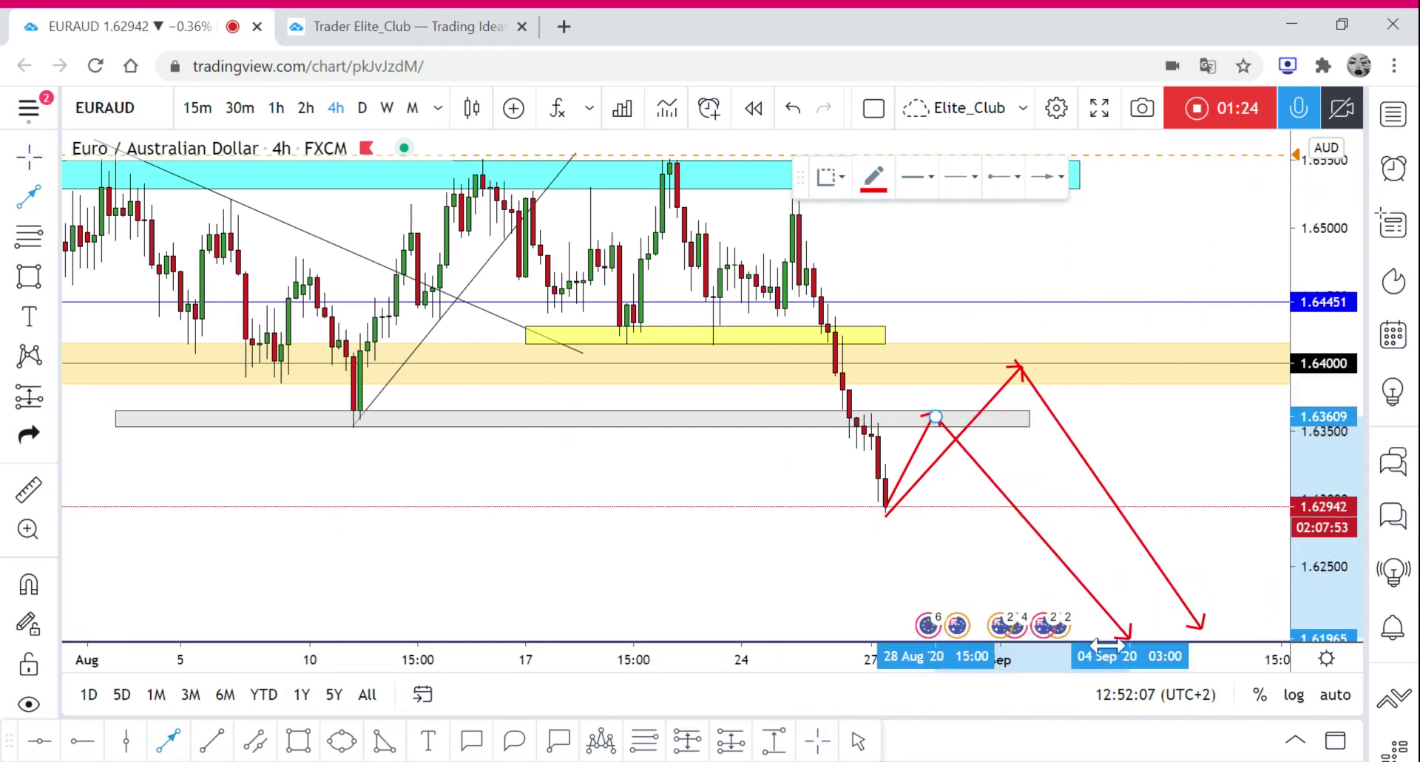
click(1108, 598)
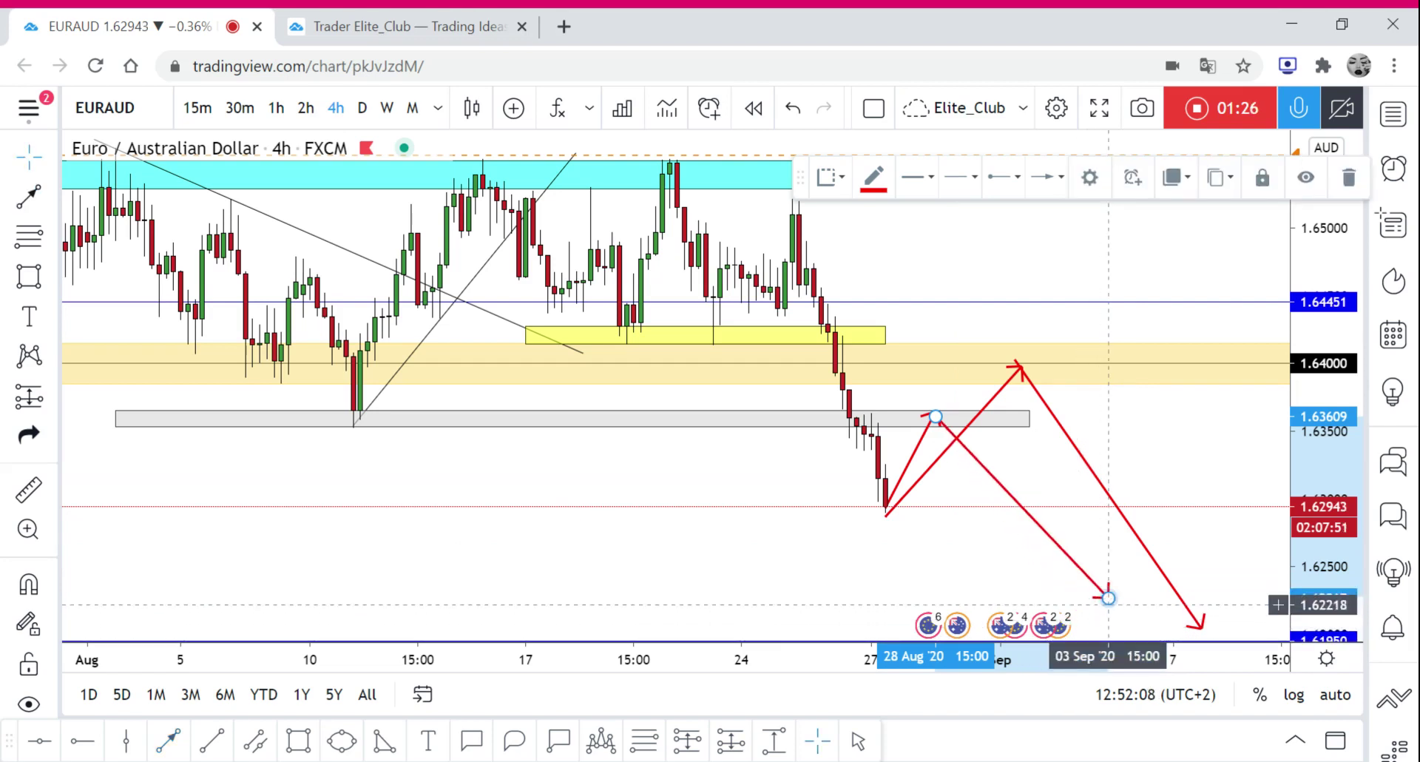
drag(1107, 597, 1101, 630)
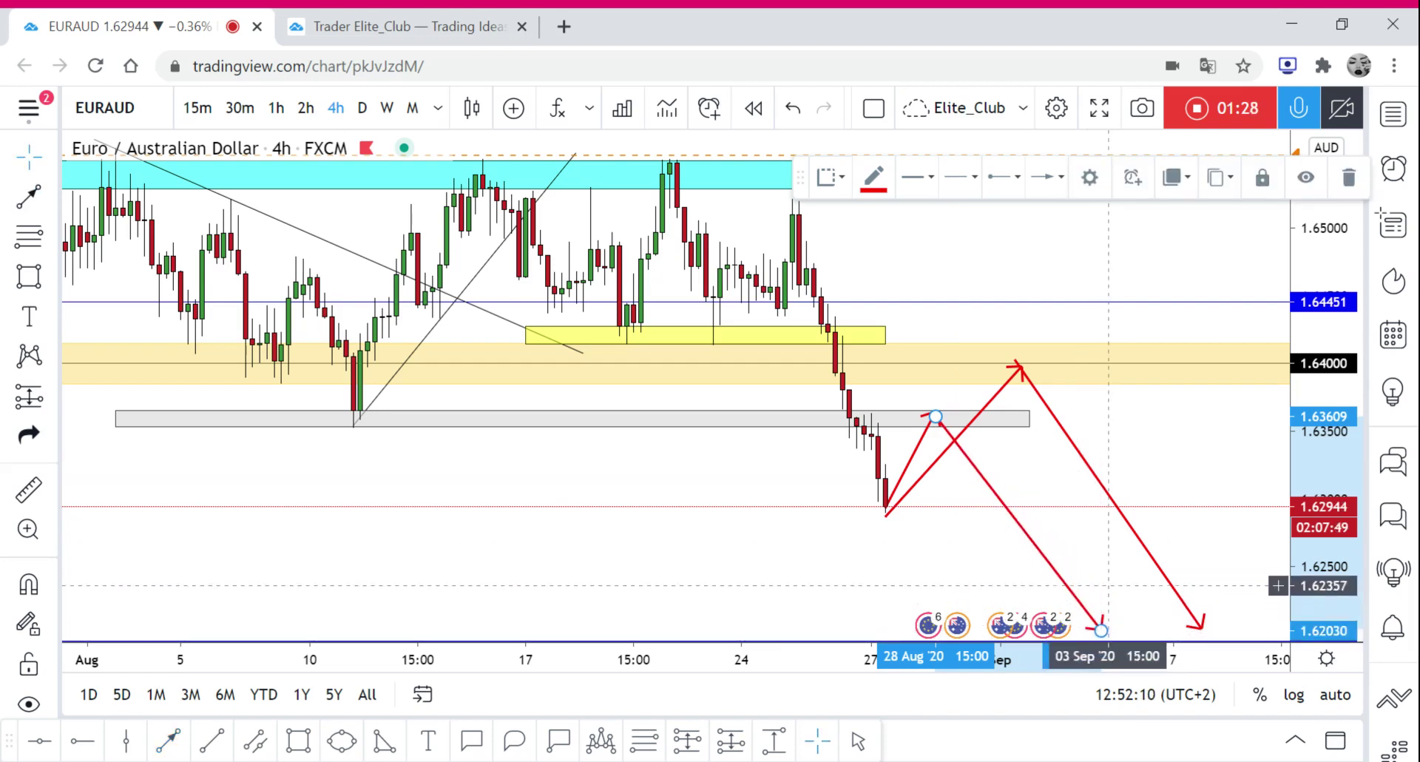
click(1101, 571)
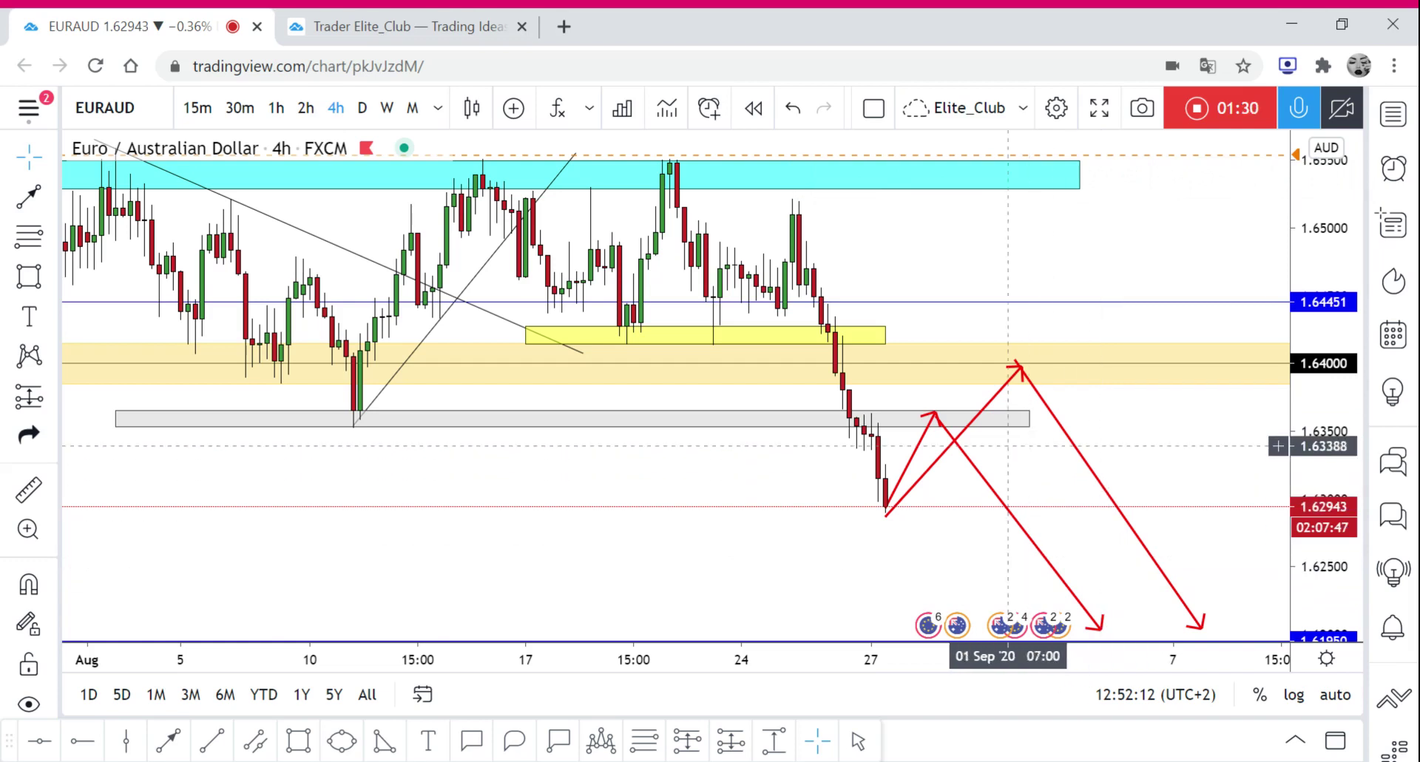
Step: Inspect the grey retest zone and the new red arrow by selecting each
click(925, 416)
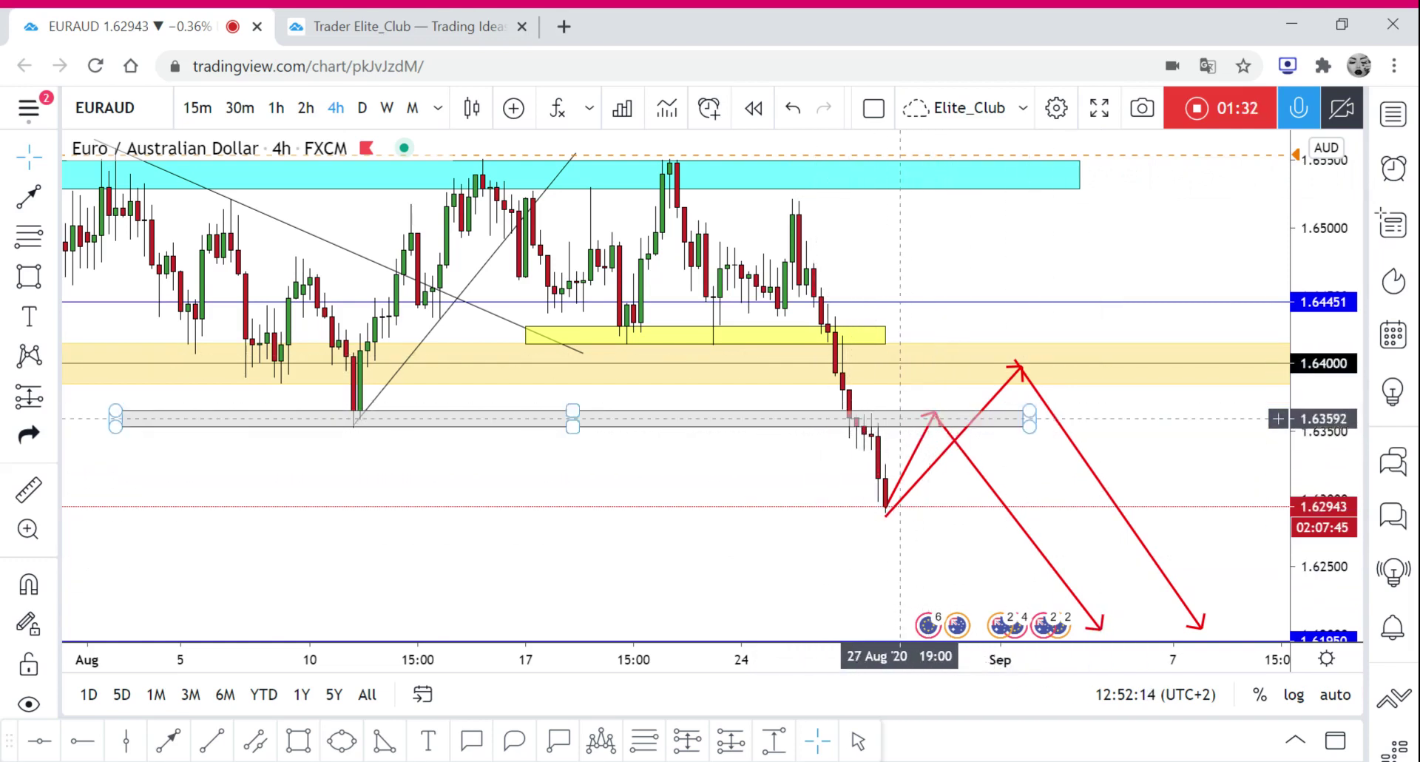
click(933, 416)
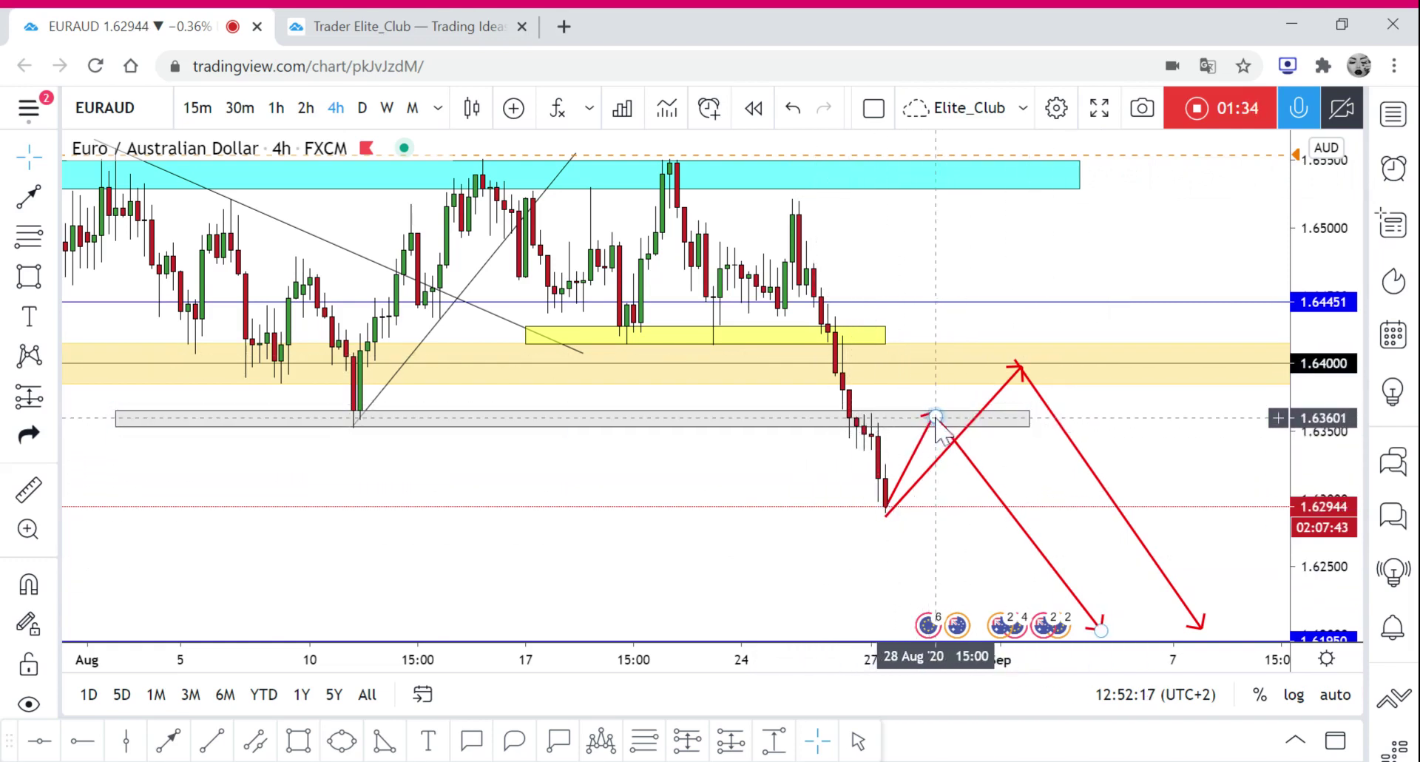
click(922, 409)
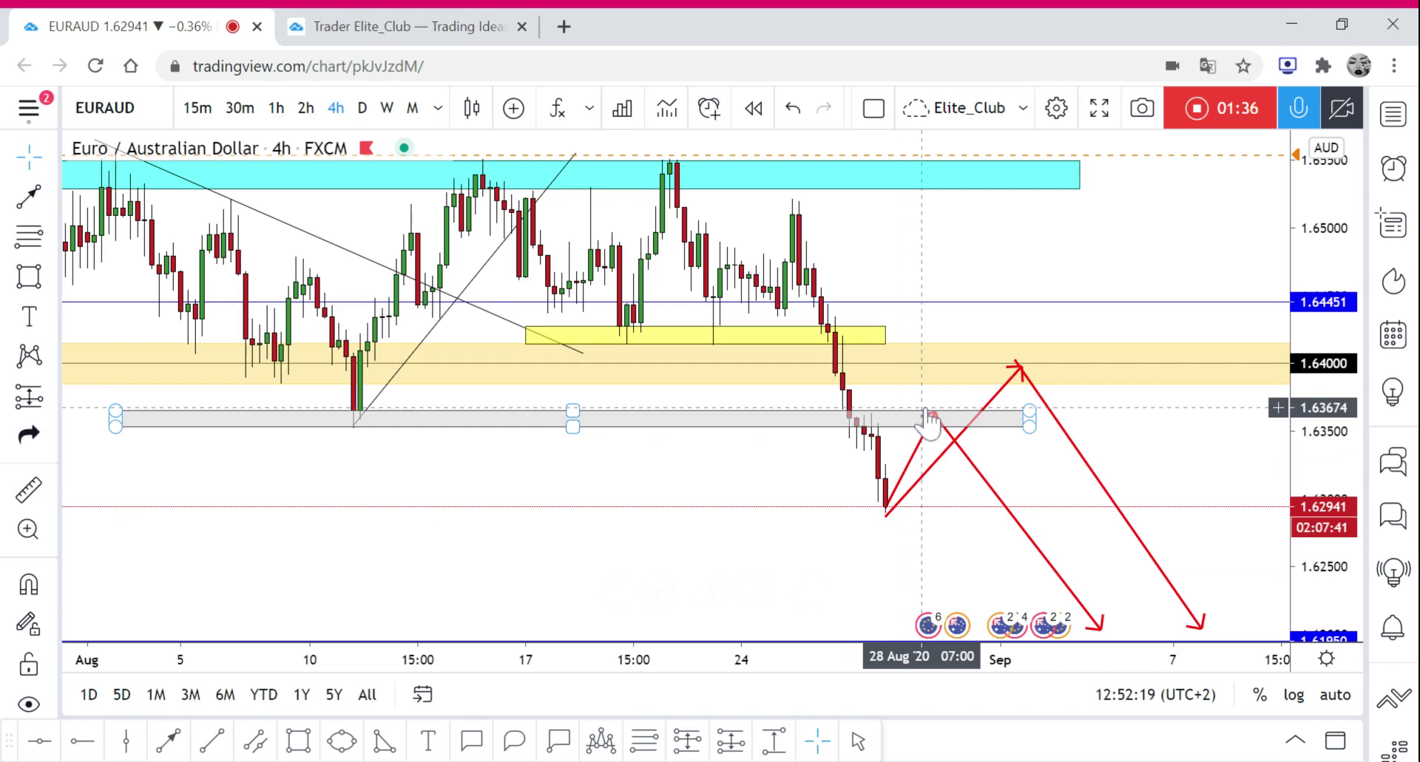
click(921, 398)
Step: Zoom out and shift the price scale to reveal the 1.6195, 1.6138 and 1.6100 supports
scroll(961, 403, down, 3)
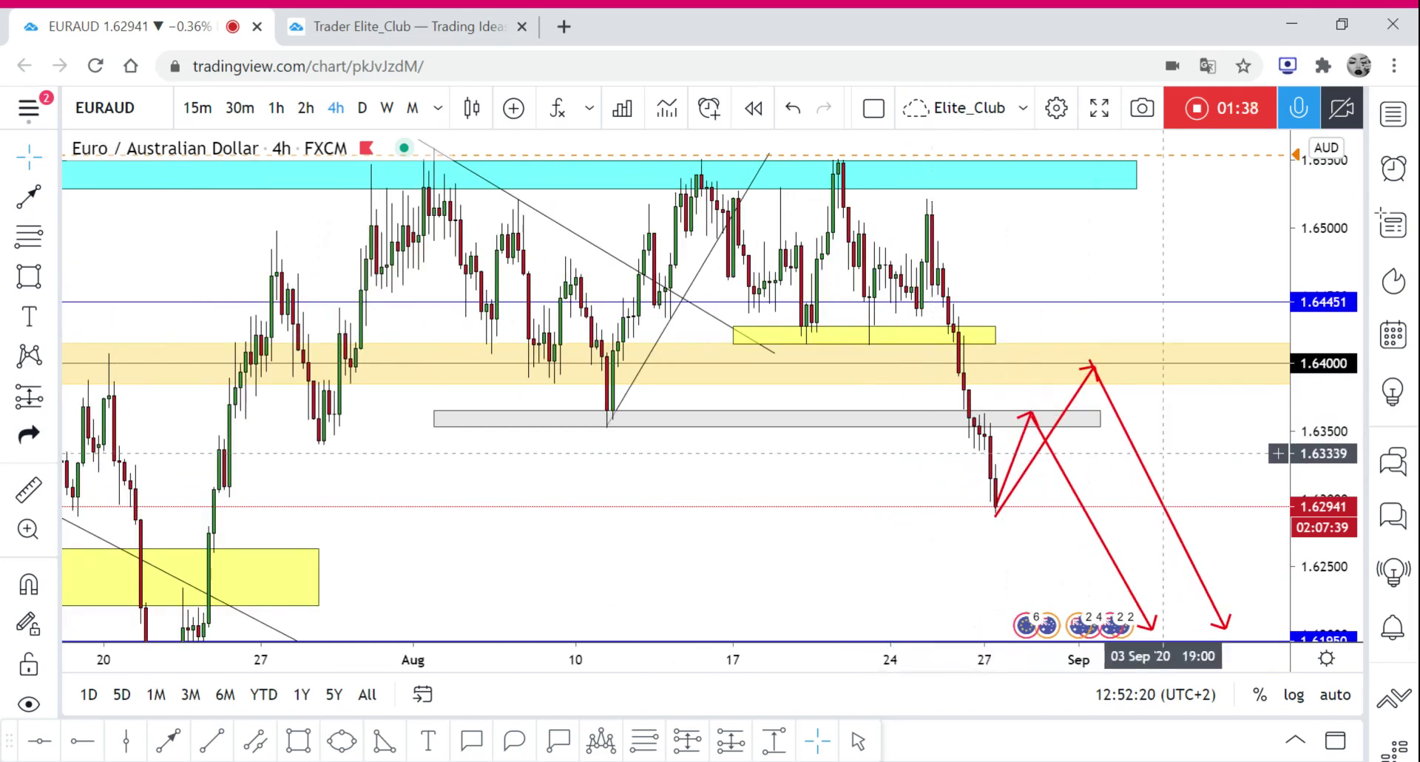
scroll(1089, 451, down, 4)
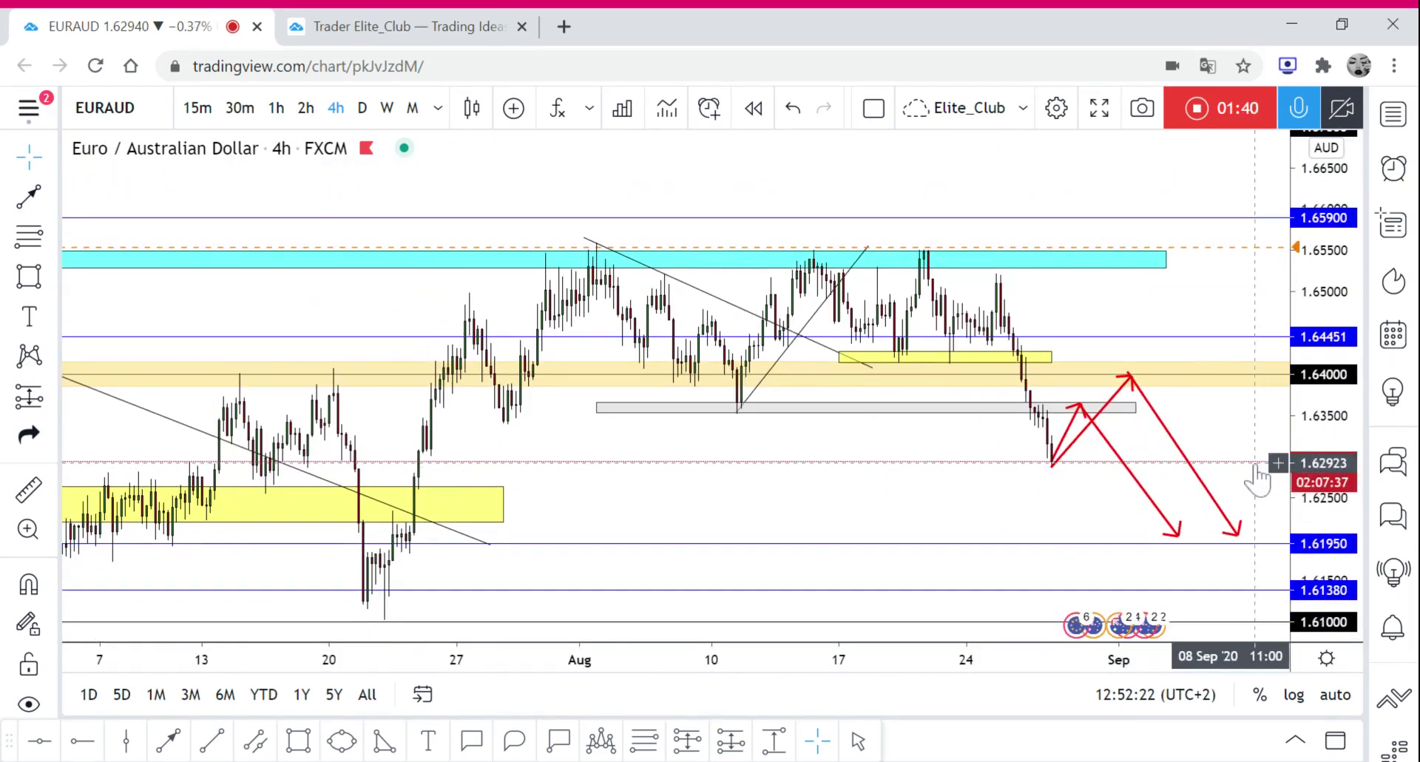
drag(1257, 480, 1107, 352)
drag(1329, 494, 1331, 527)
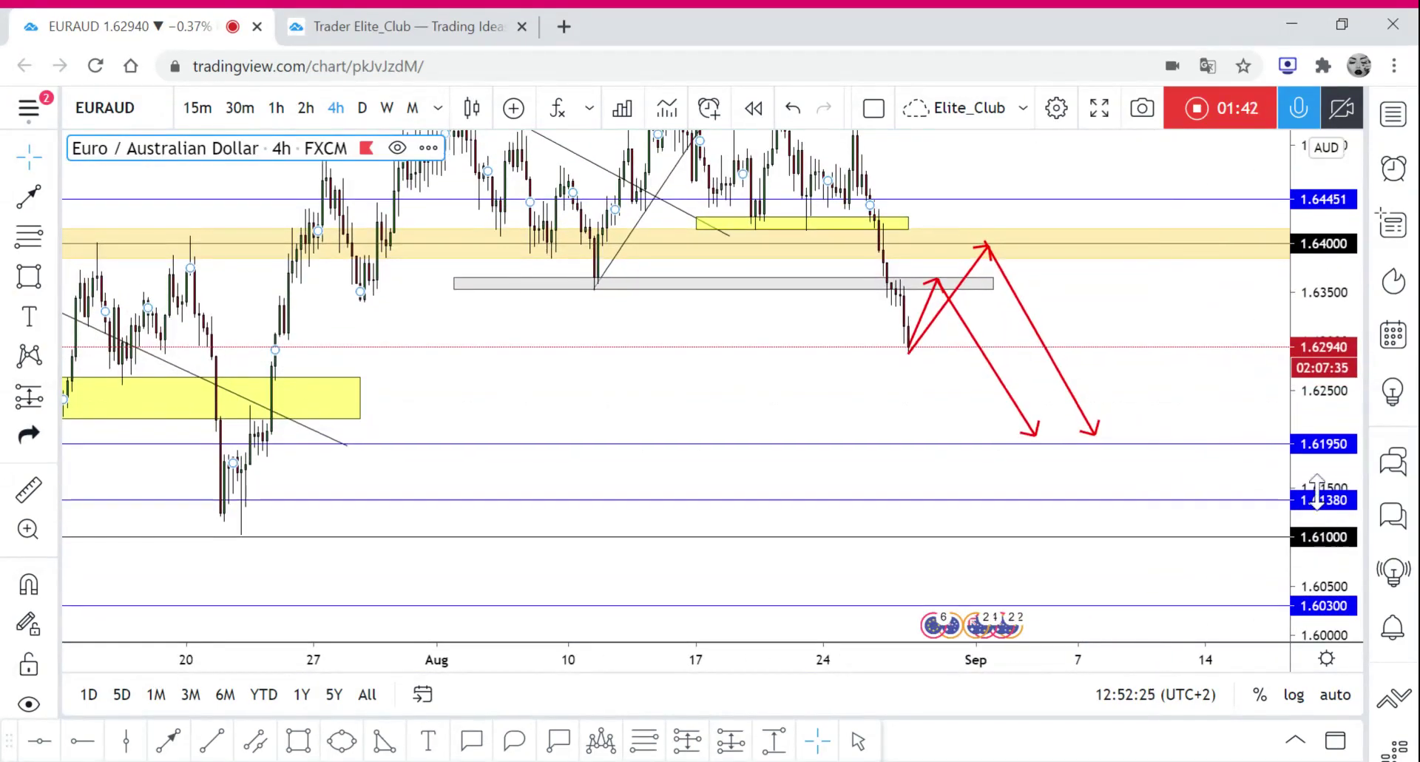
drag(1215, 388, 1199, 381)
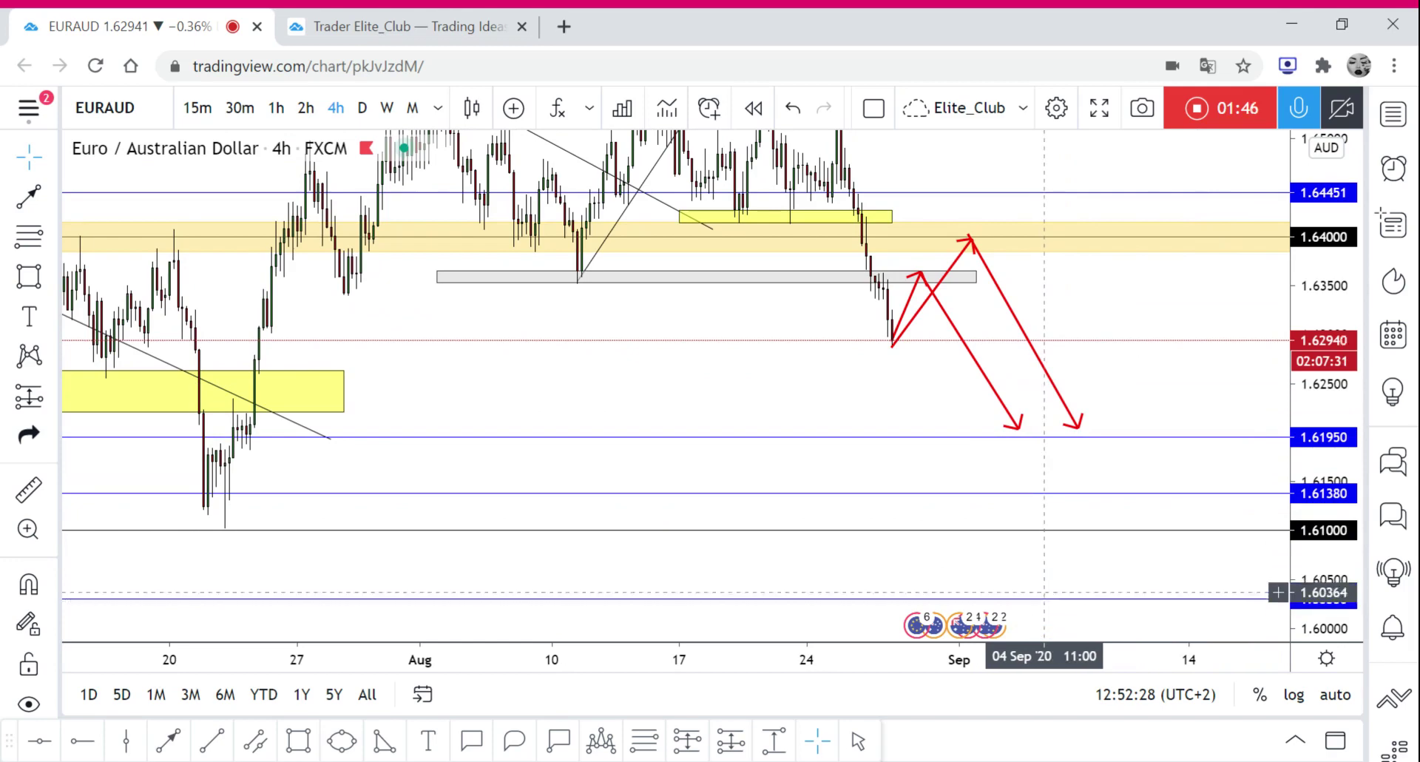
scroll(843, 359, up, 2)
drag(906, 433, 982, 490)
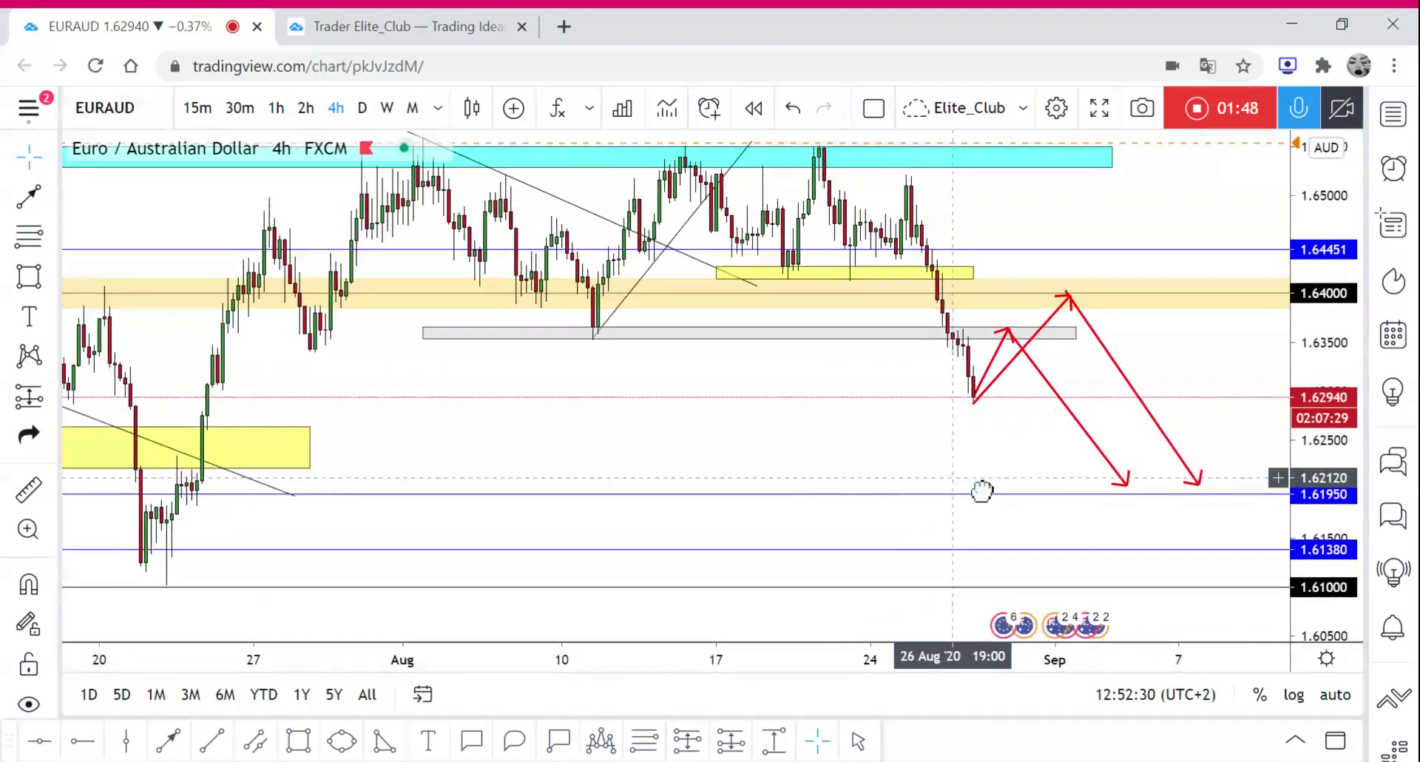
scroll(981, 491, down, 5)
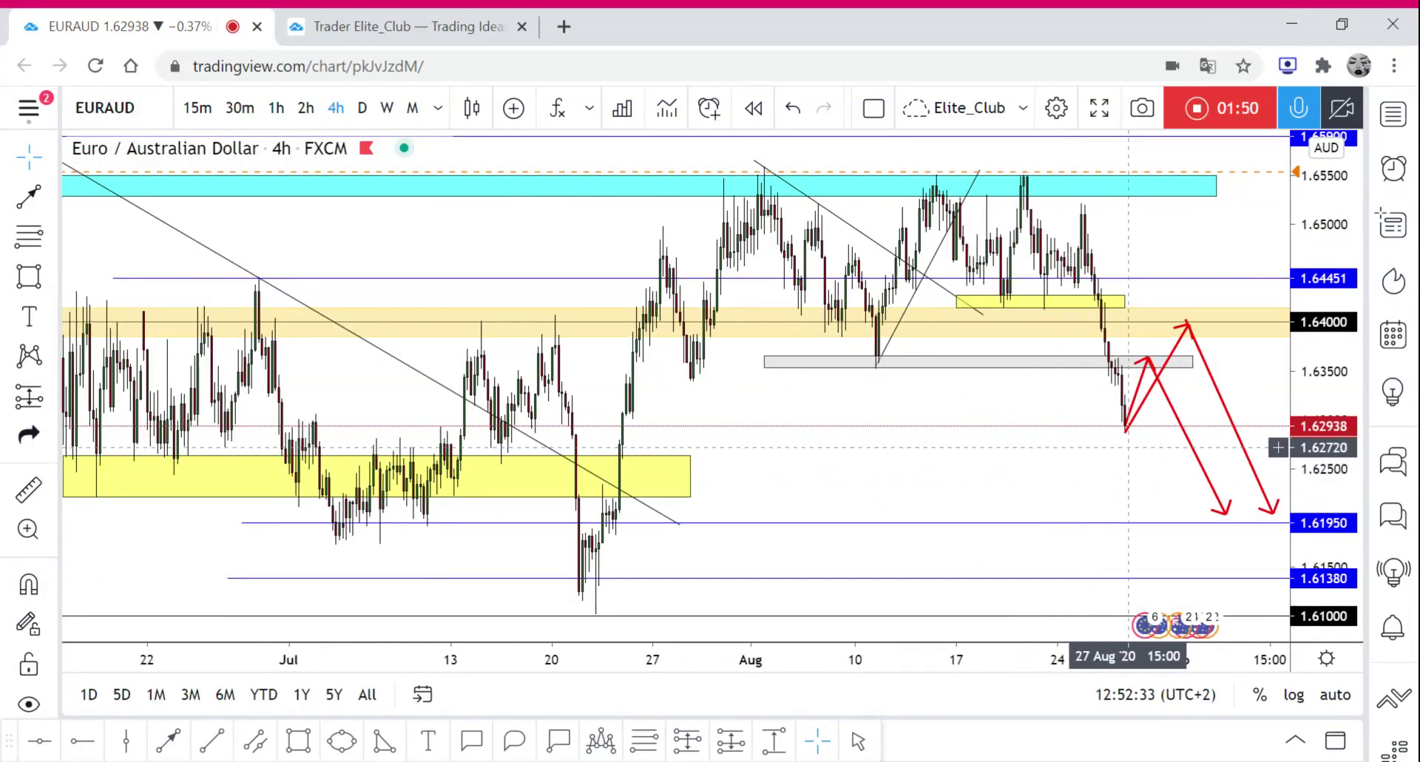
Step: Frame late August and stretch the price scale so both arrow targets sit just above 1.6195
scroll(1071, 458, down, 1)
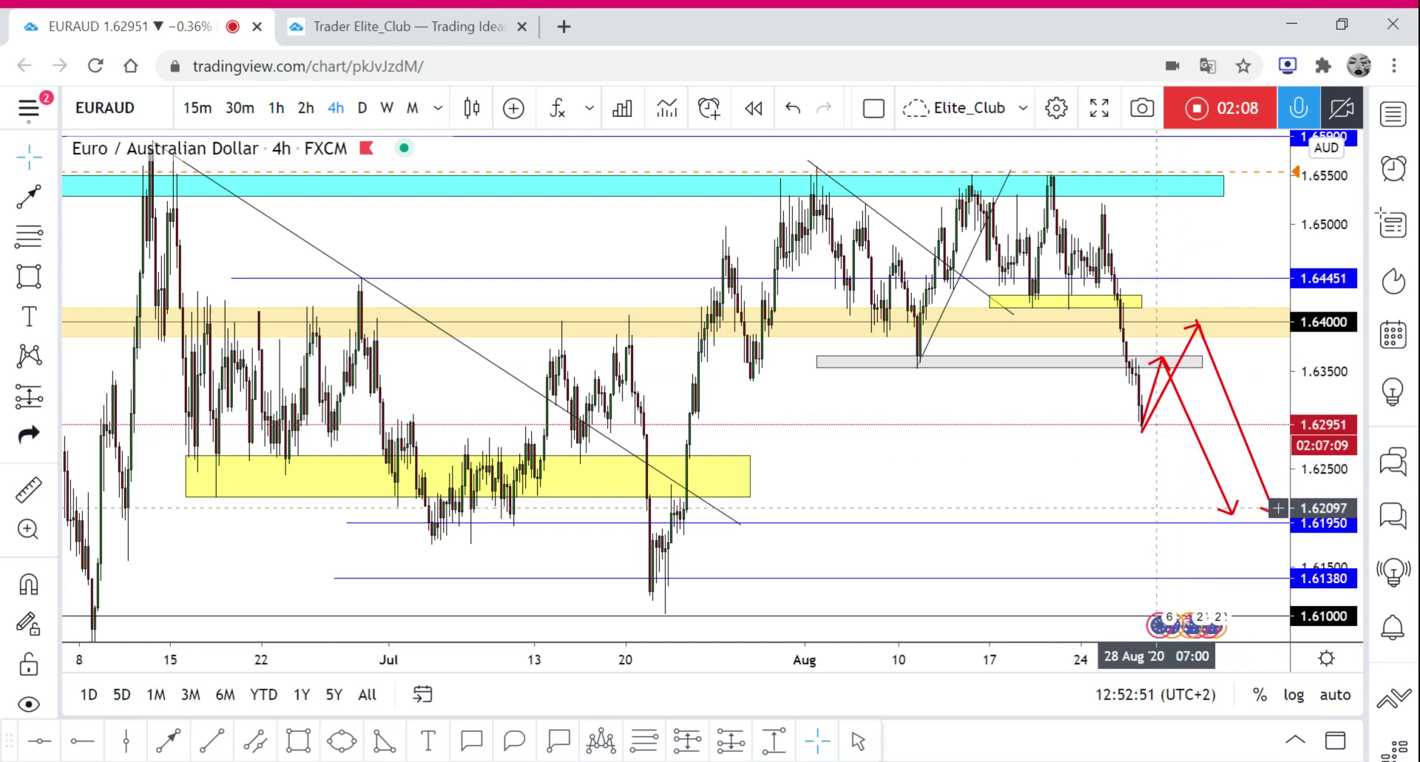
drag(1157, 507, 968, 404)
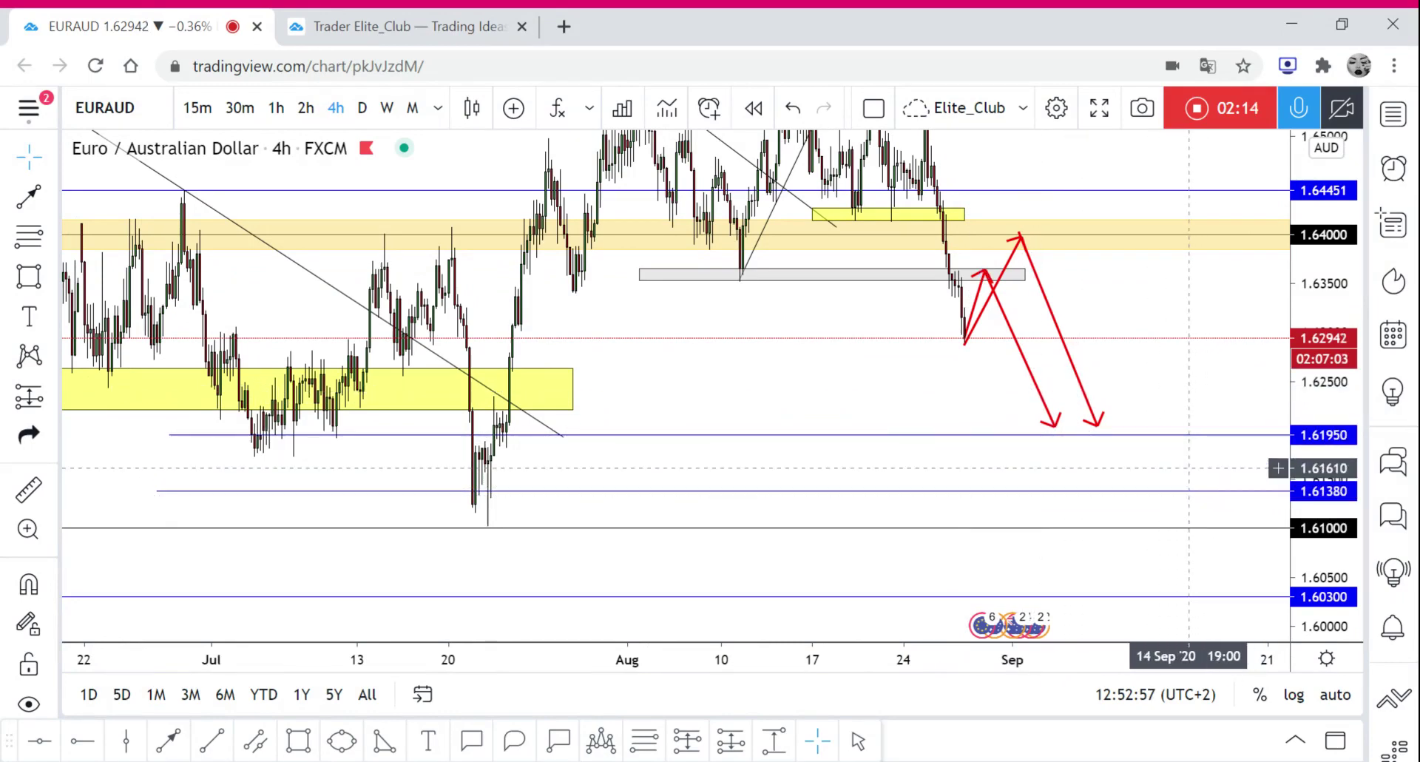
drag(1194, 494, 1131, 406)
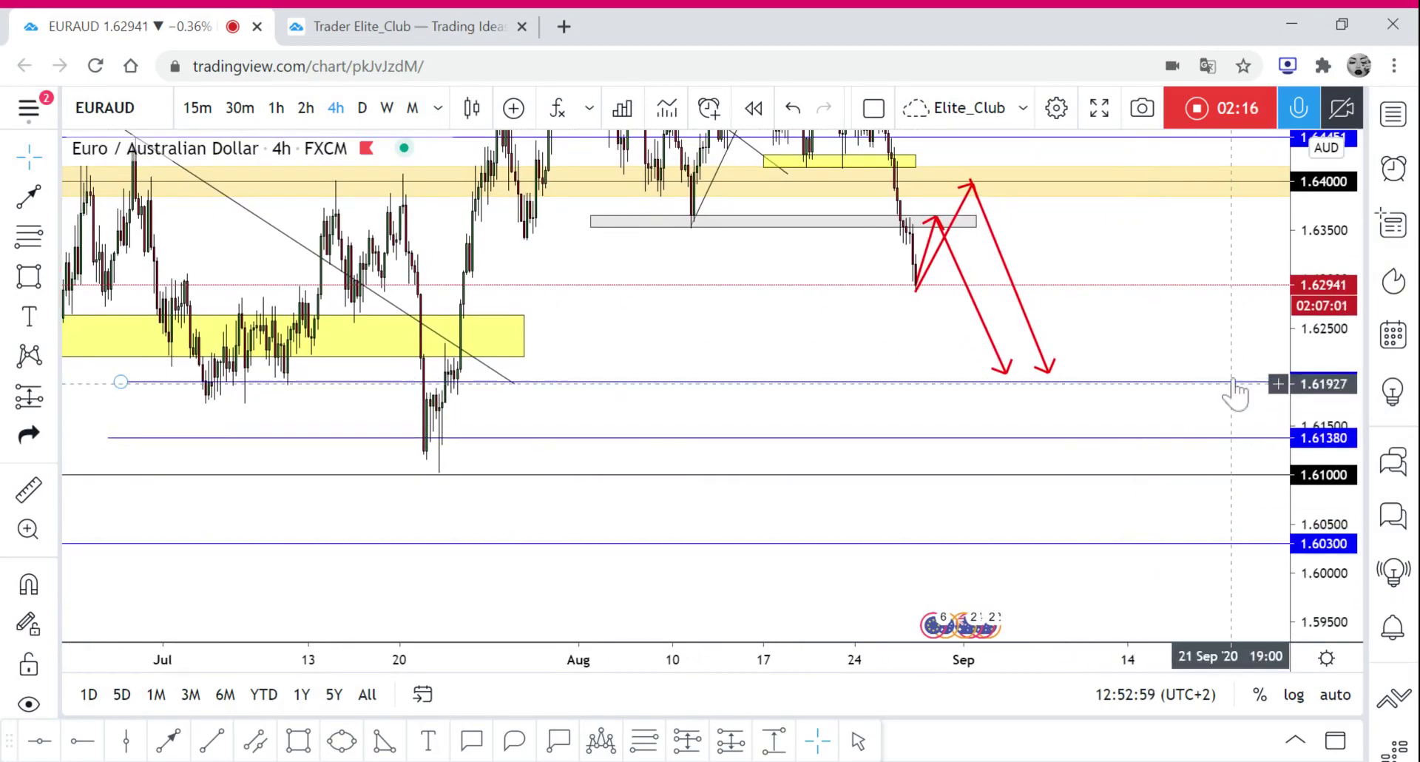
scroll(1183, 362, up, 2)
drag(1139, 340, 1139, 474)
scroll(1139, 474, up, 2)
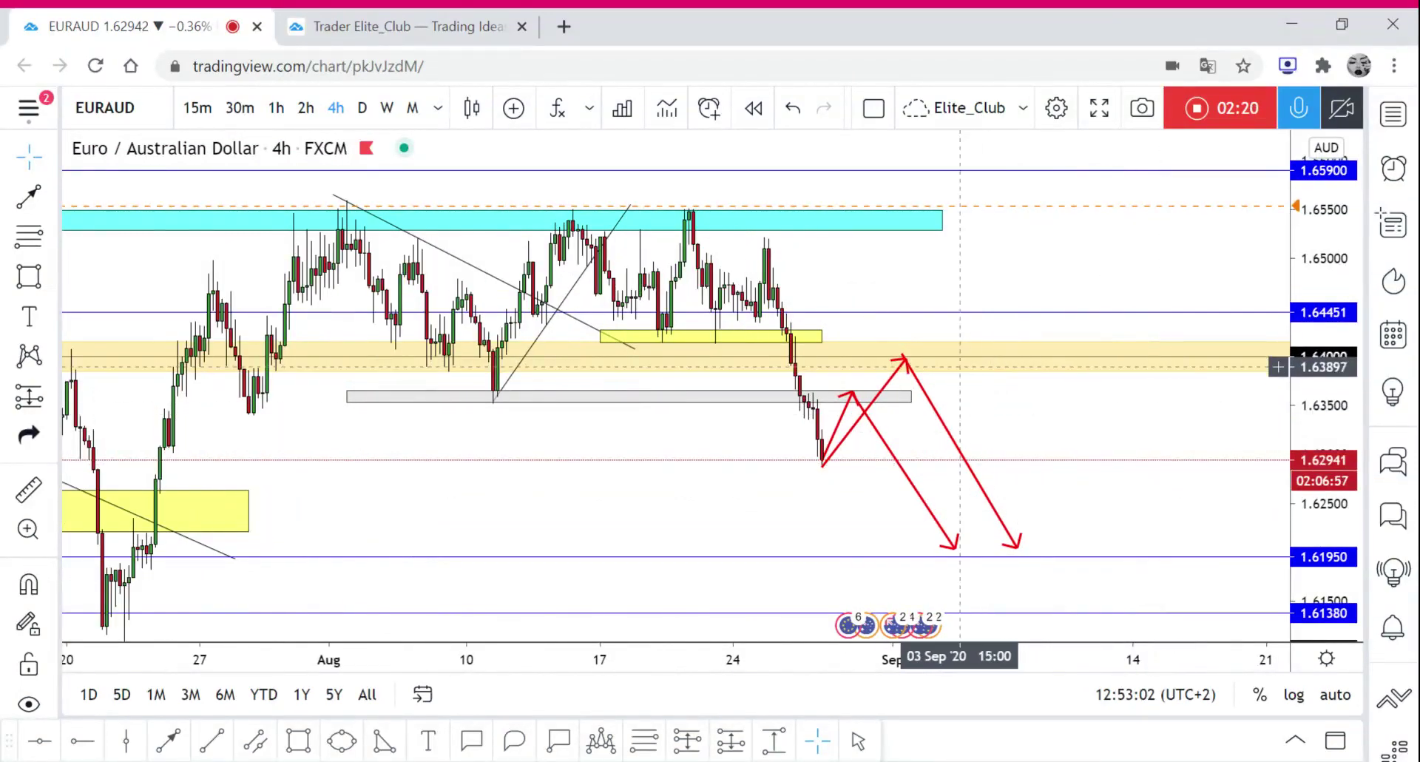
drag(1320, 444, 1316, 368)
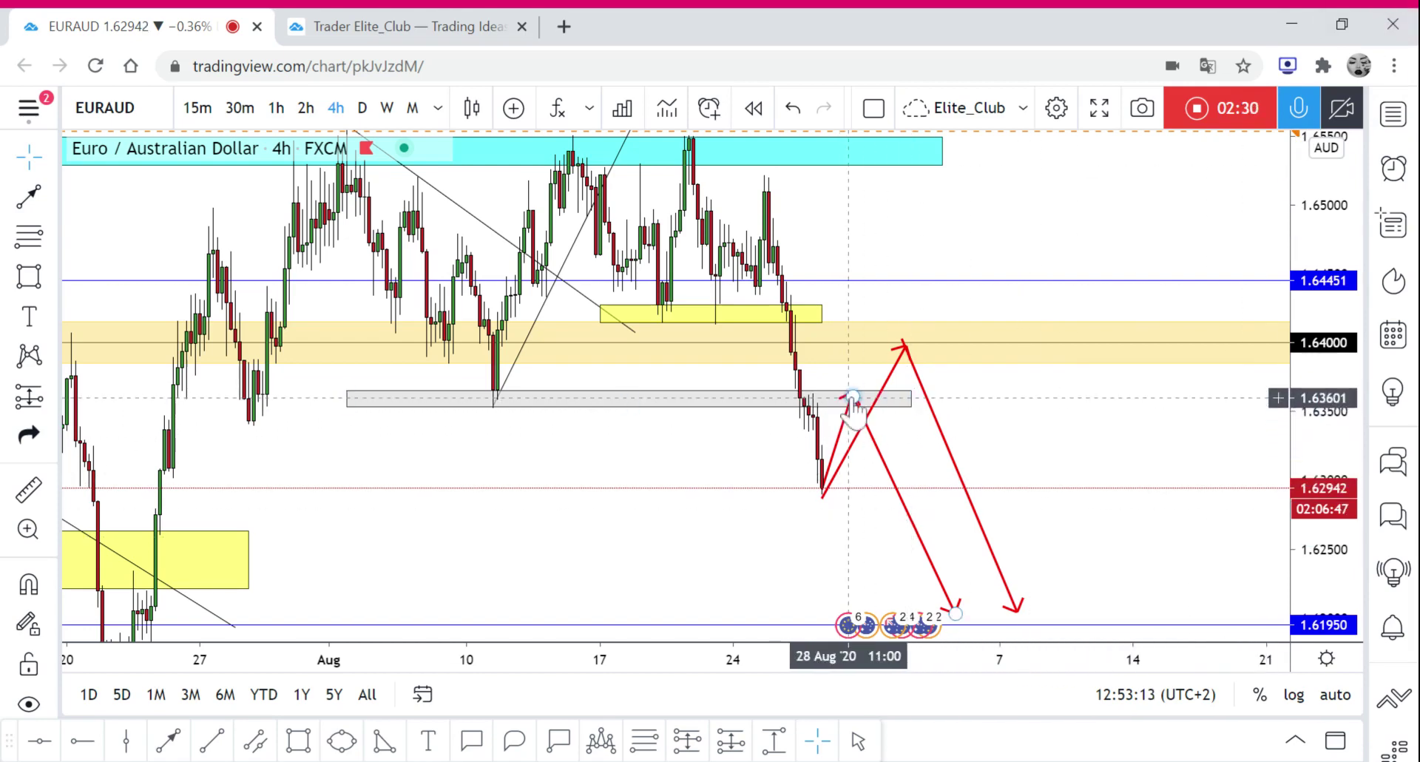
click(907, 345)
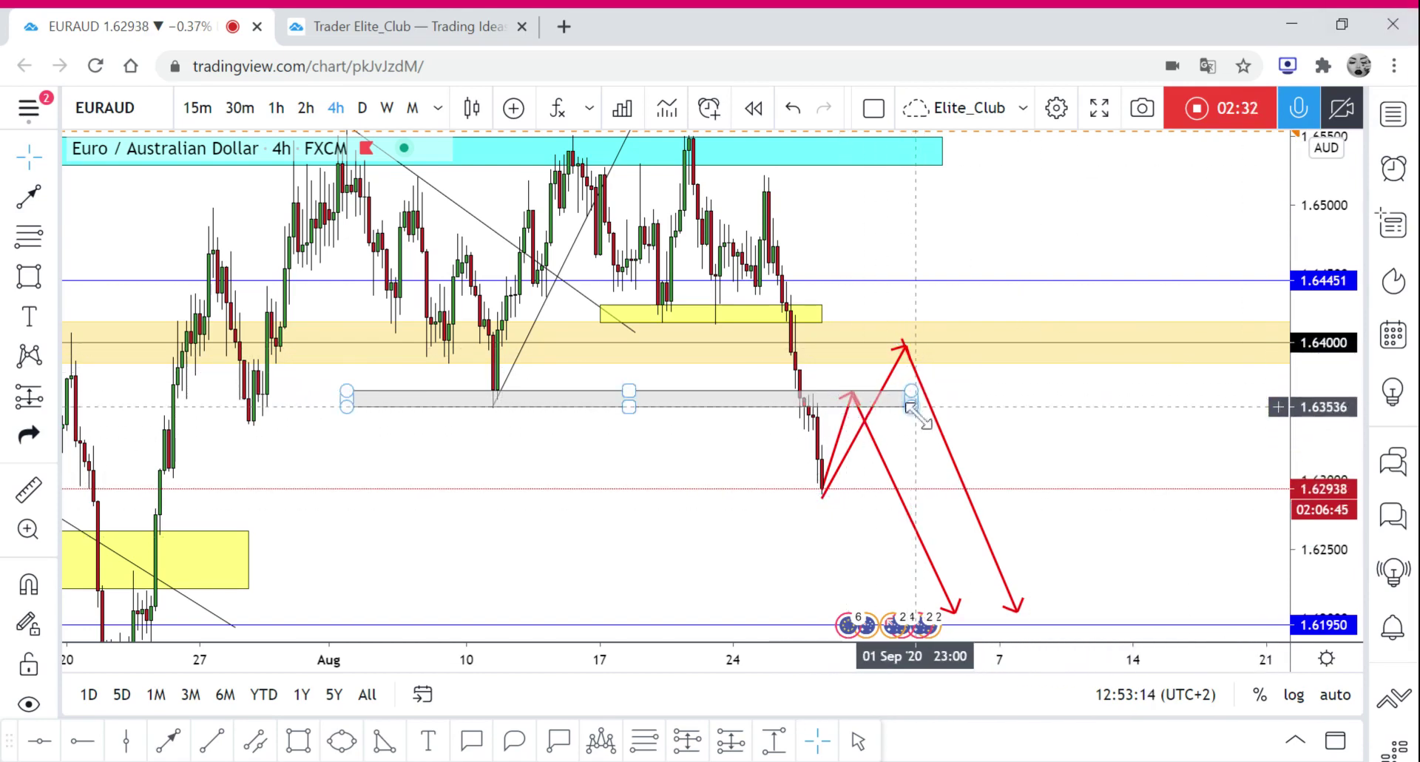
scroll(980, 460, down, 1)
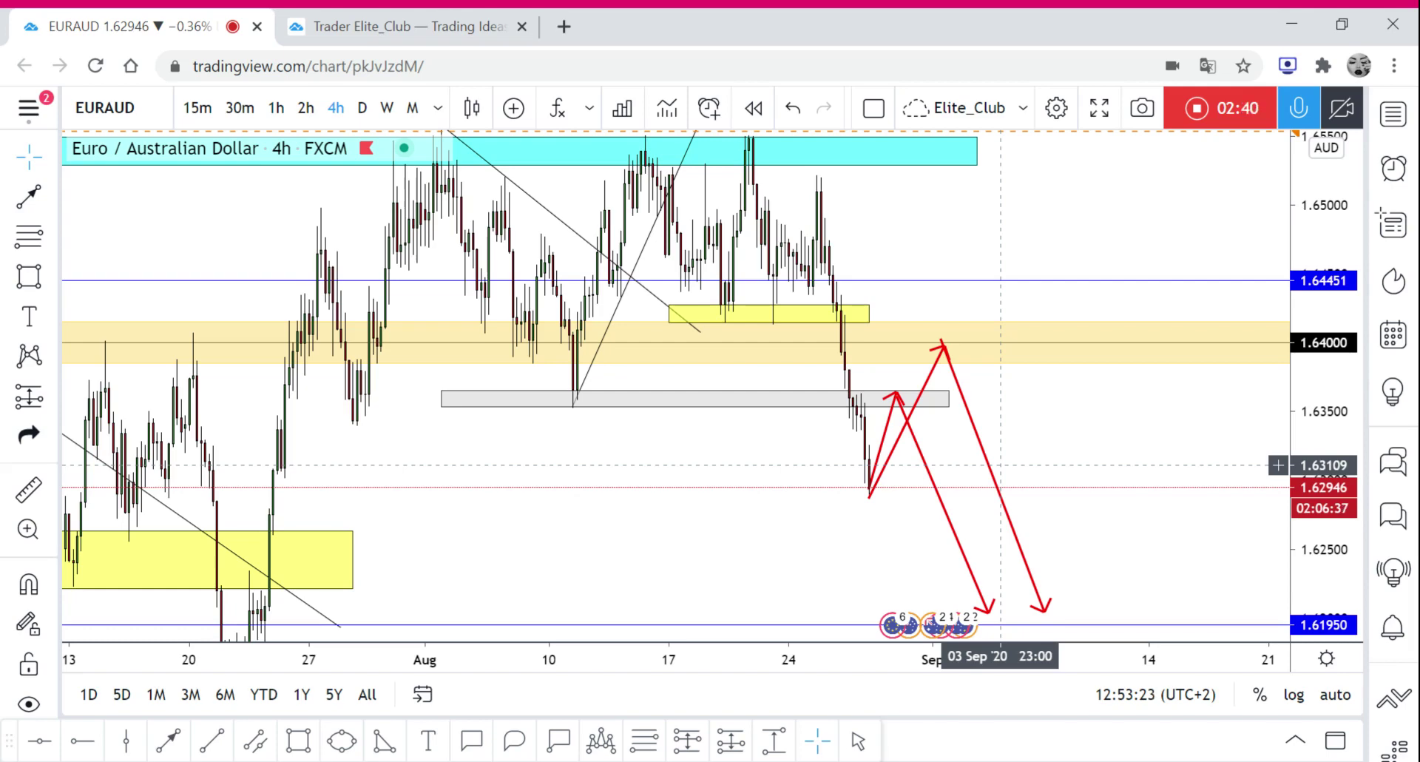
scroll(965, 392, down, 3)
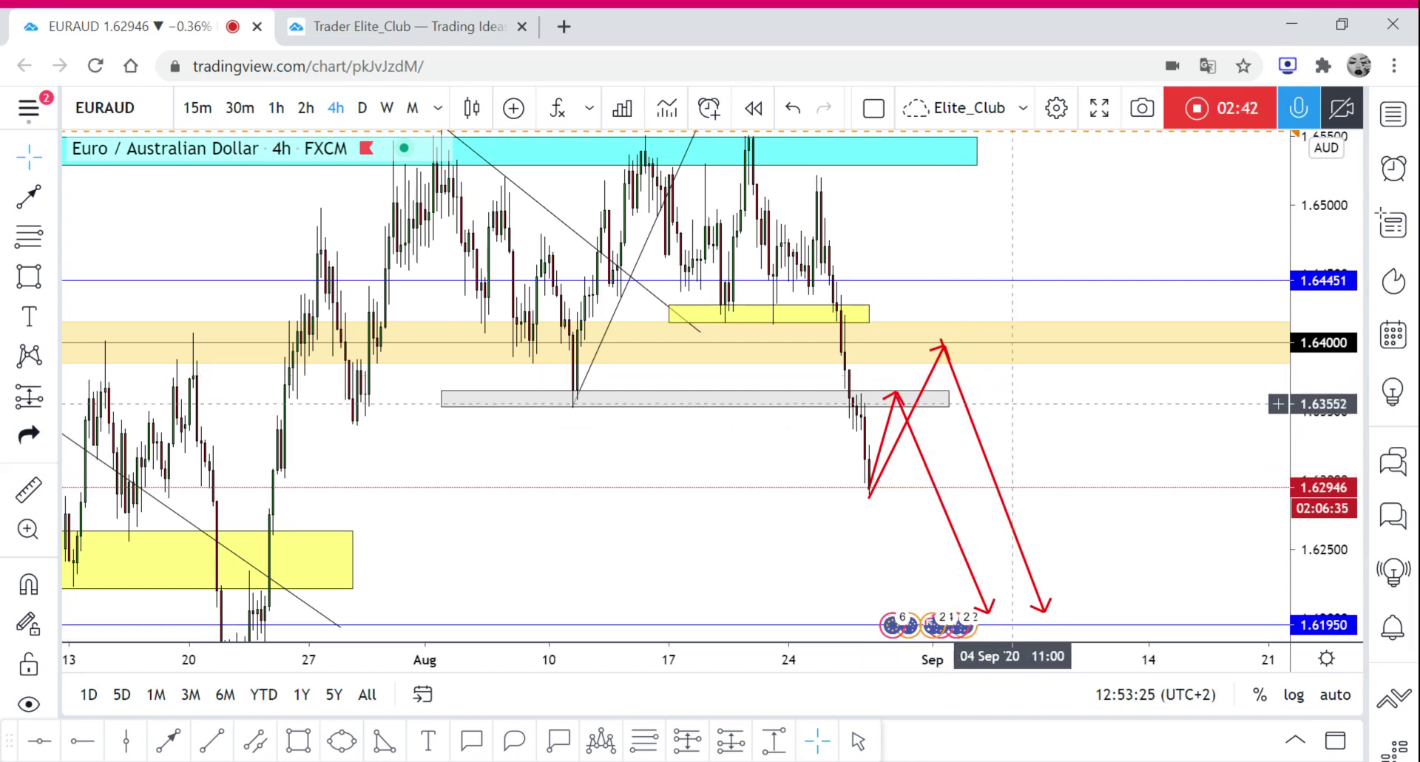
drag(1342, 429, 1346, 466)
drag(1154, 423, 1109, 401)
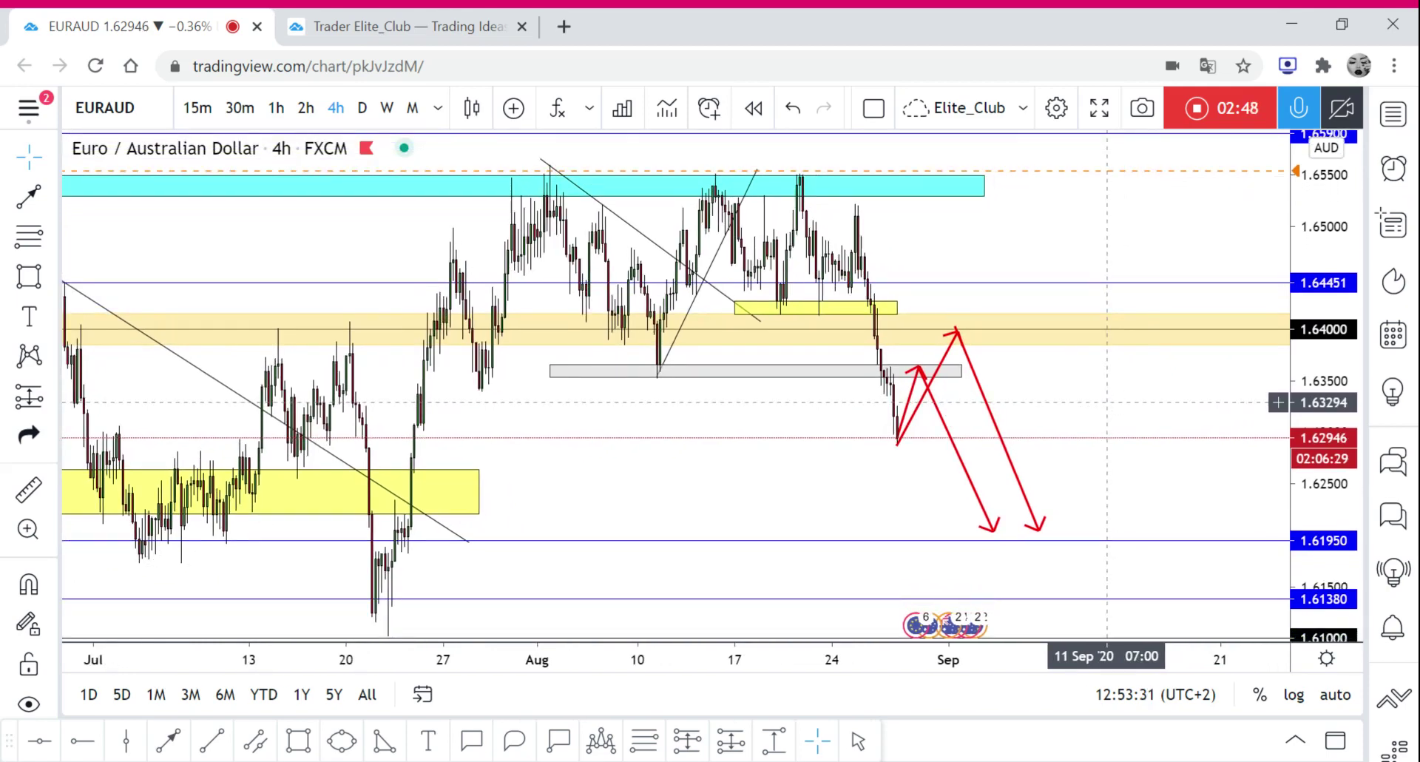
scroll(1108, 400, up, 2)
drag(962, 400, 1187, 471)
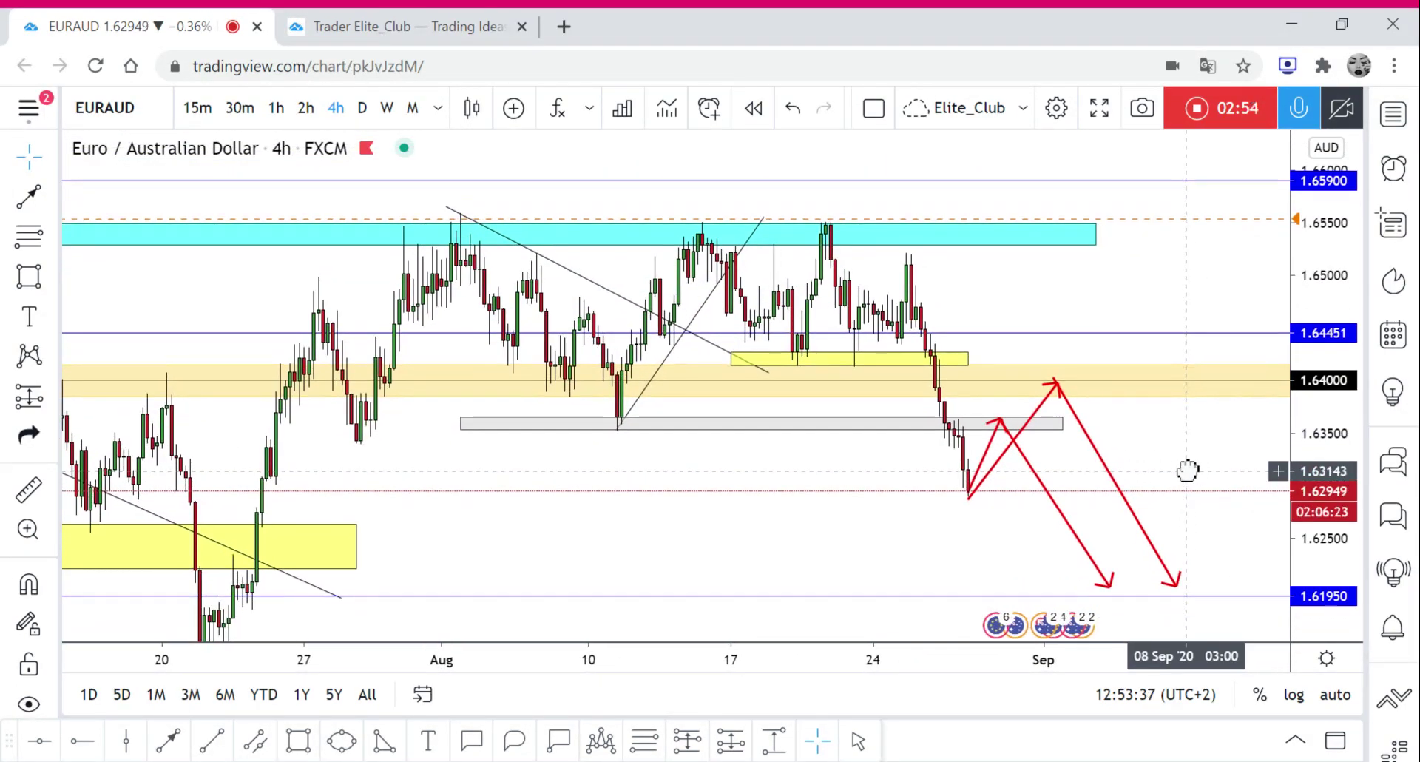